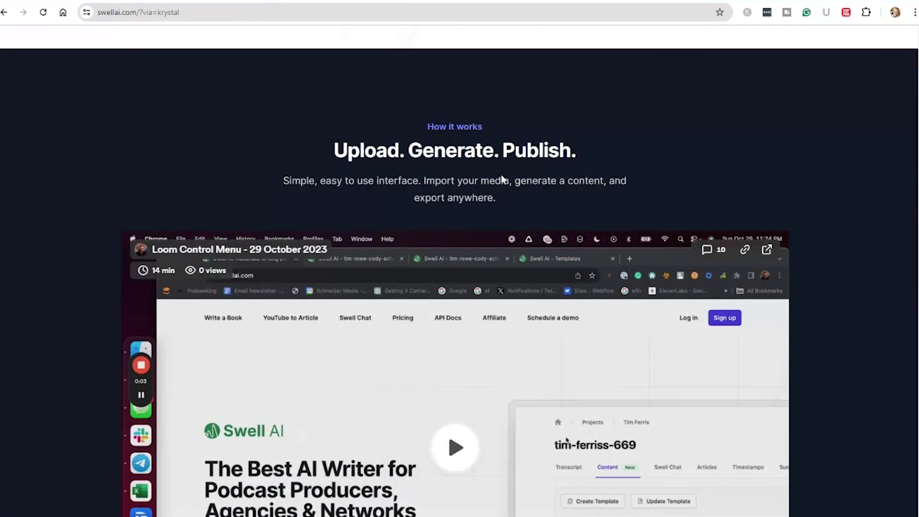
Step: View the list of available projects in the project switcher
{"action": "scroll", "coordinate": [503, 179], "scroll_direction": "down", "scroll_amount": 1}
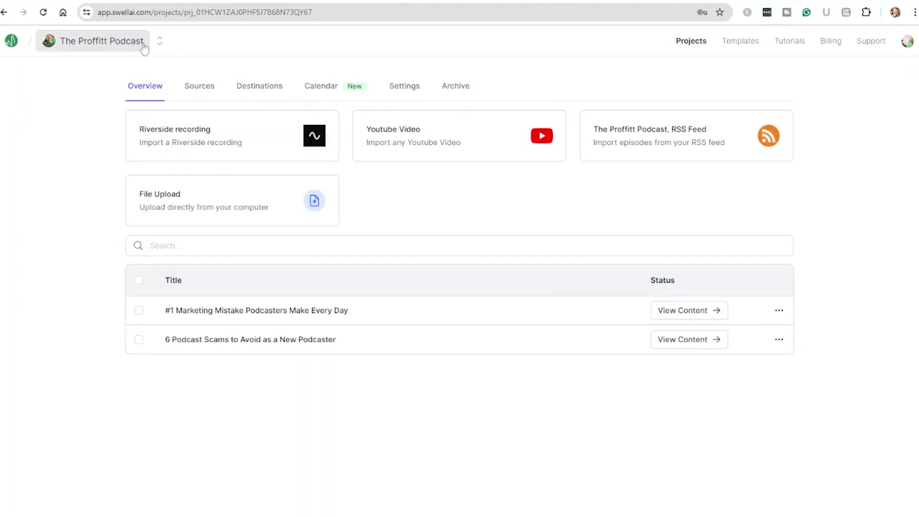
{"action": "left_click", "coordinate": [159, 40]}
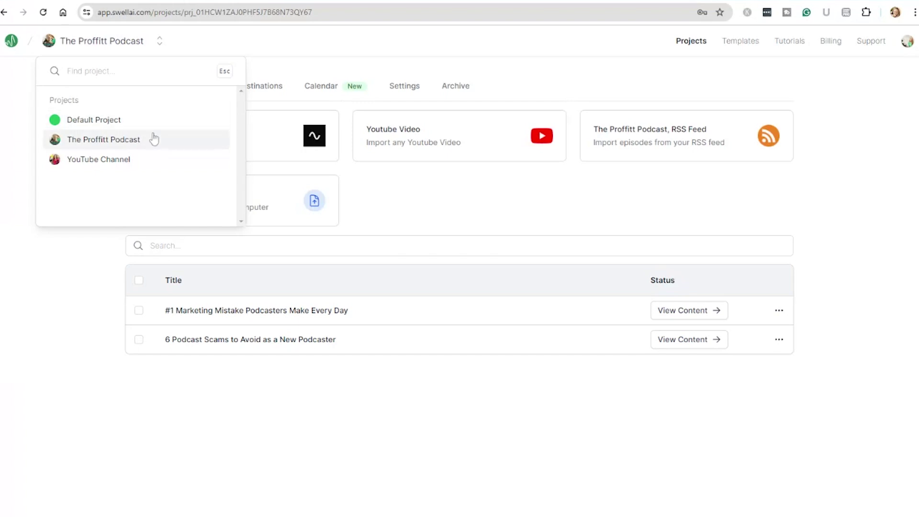
{"action": "key", "text": "Escape"}
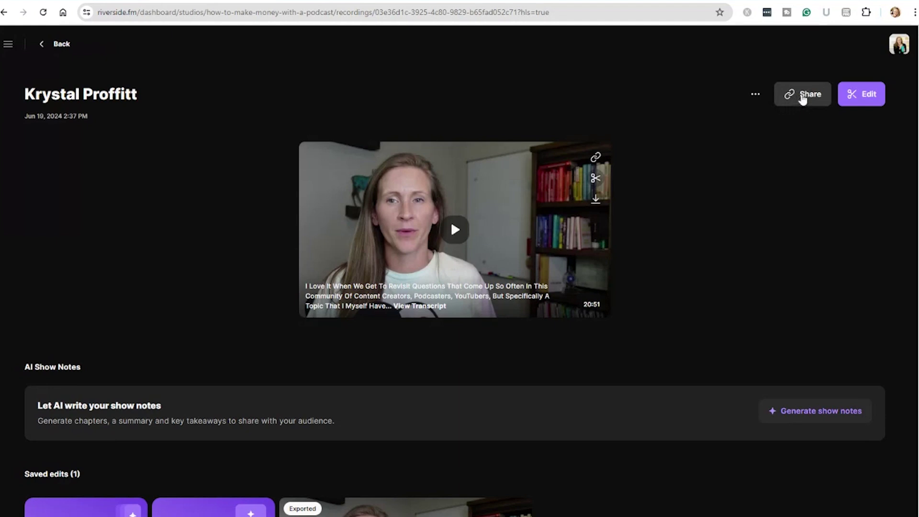
Step: Copy the recording's share link in Riverside, switch to Swell AI, and import the link as a Riverside recording into the podcast project
{"action": "left_click", "coordinate": [797, 98]}
{"action": "left_click", "coordinate": [802, 200]}
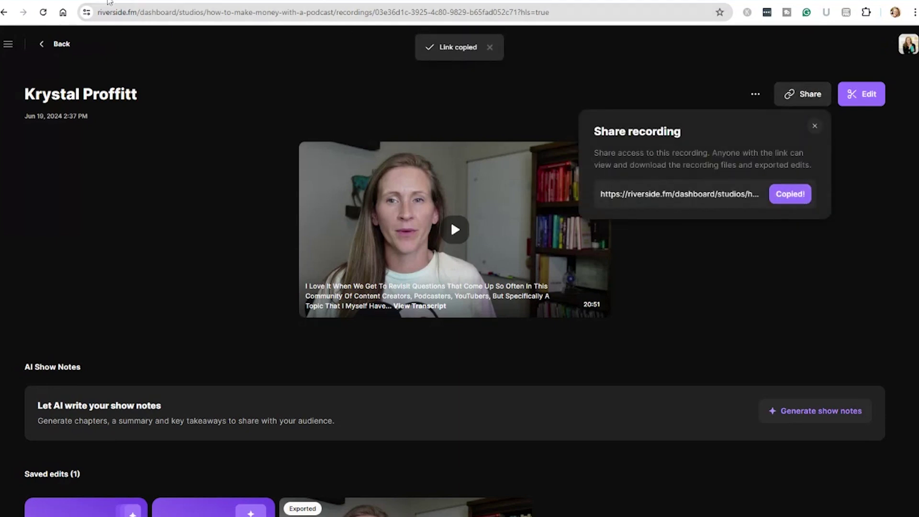
{"action": "left_click", "coordinate": [108, 2]}
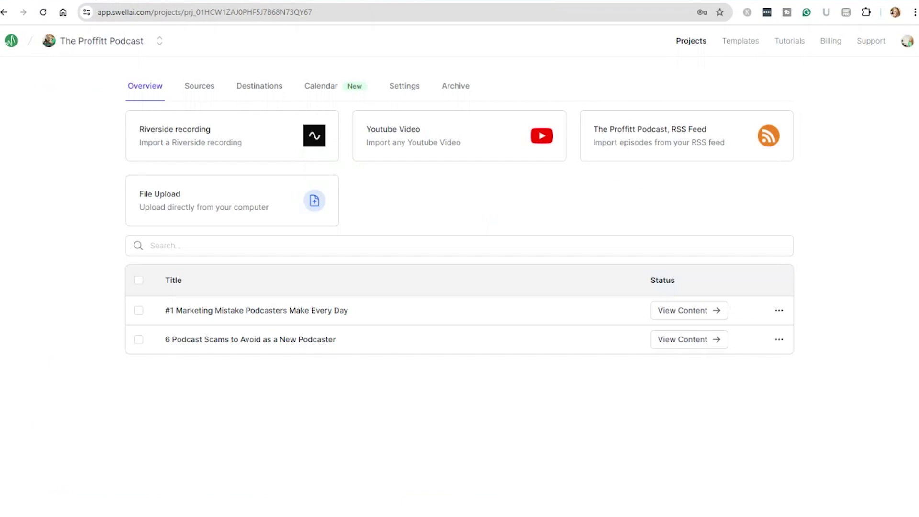
{"action": "left_click", "coordinate": [218, 148]}
{"action": "key", "text": "ctrl+v"}
{"action": "left_click", "coordinate": [571, 433]}
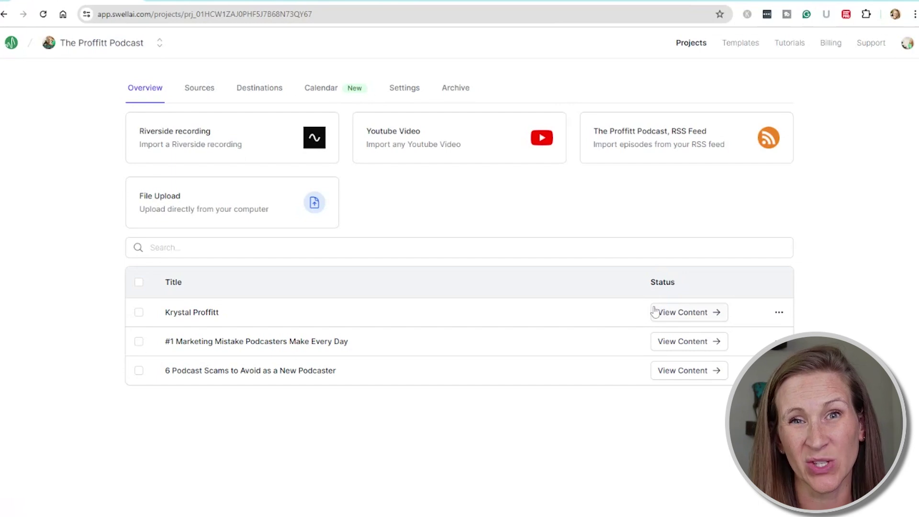
Step: Open the newly imported recording's content and look through its first automatically generated clips
{"action": "left_click", "coordinate": [669, 313]}
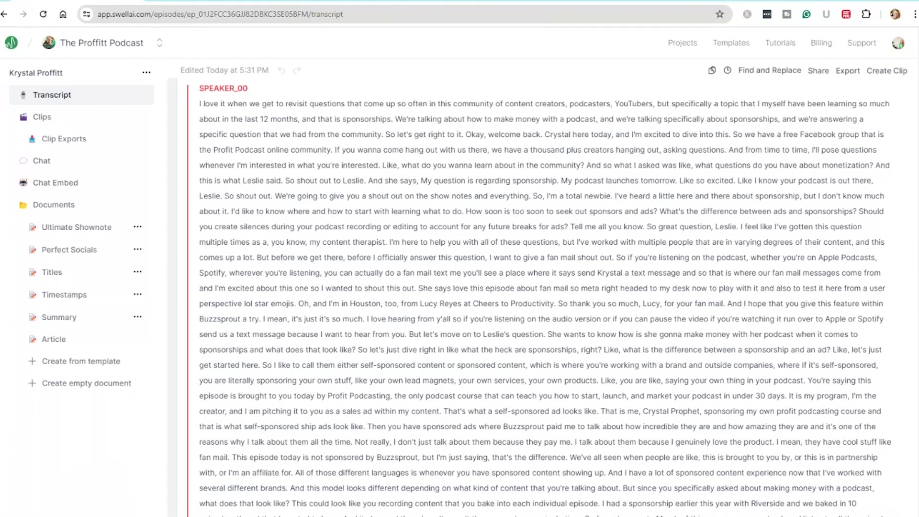
{"action": "left_click", "coordinate": [42, 120]}
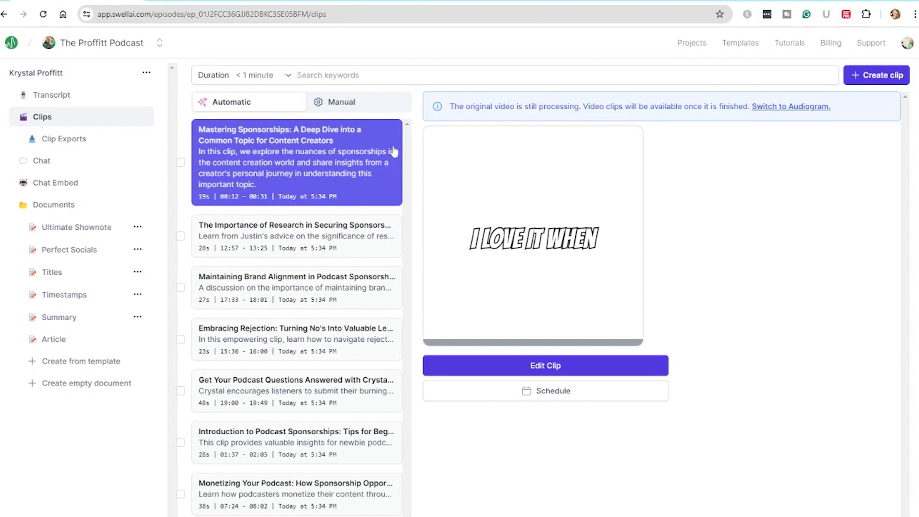
{"action": "mouse_move", "coordinate": [562, 241]}
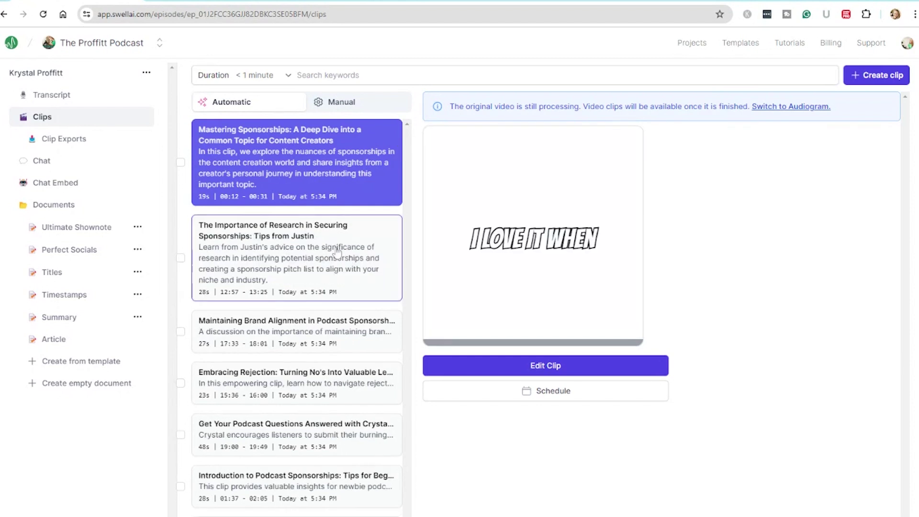
{"action": "left_click", "coordinate": [299, 246]}
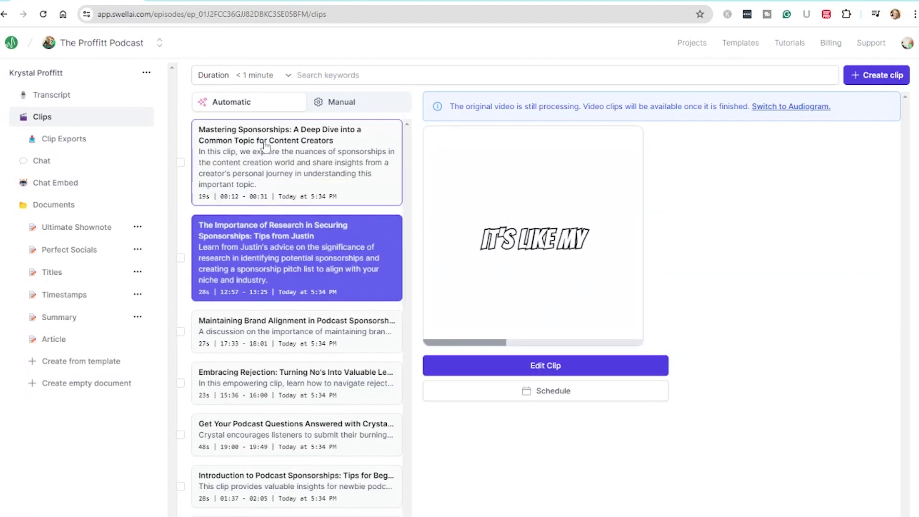
{"action": "left_click", "coordinate": [287, 175]}
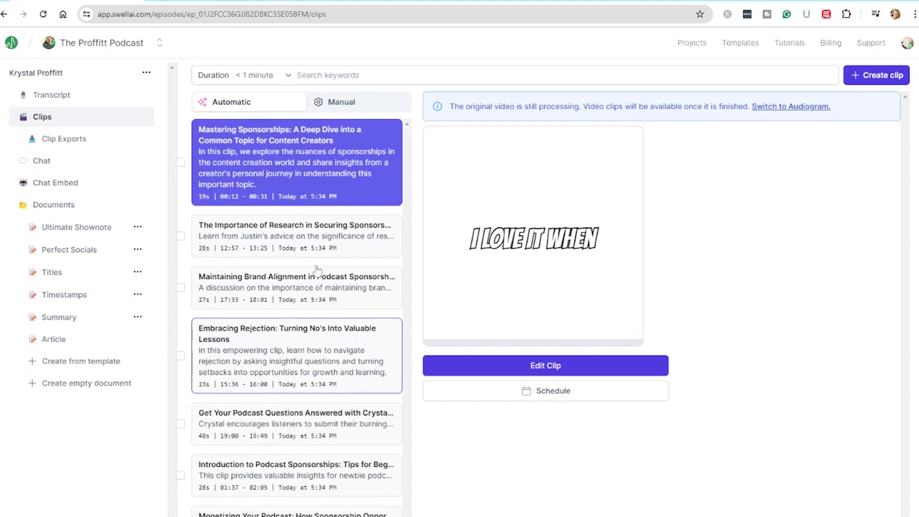
Step: Select the automatic clip about getting podcast questions answered, check its editing and scheduling options, and return to the clips
{"action": "left_click", "coordinate": [331, 418]}
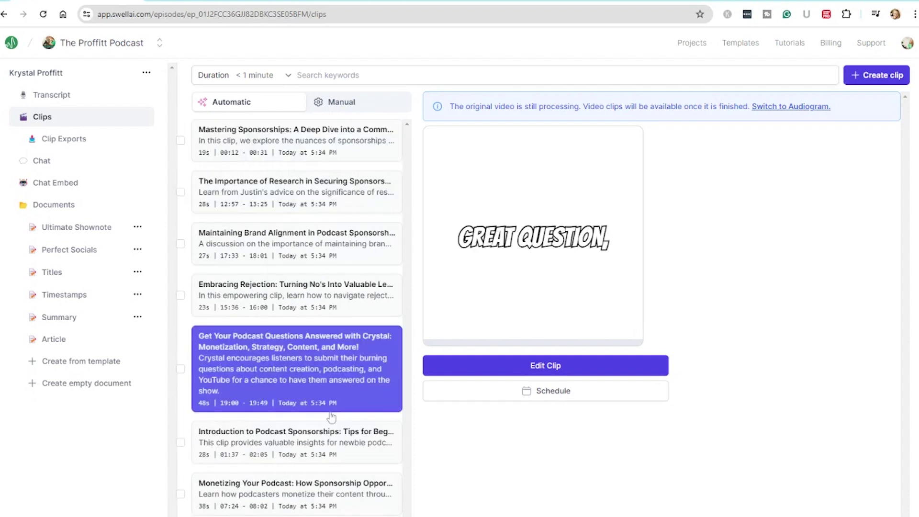
{"action": "left_click", "coordinate": [539, 367]}
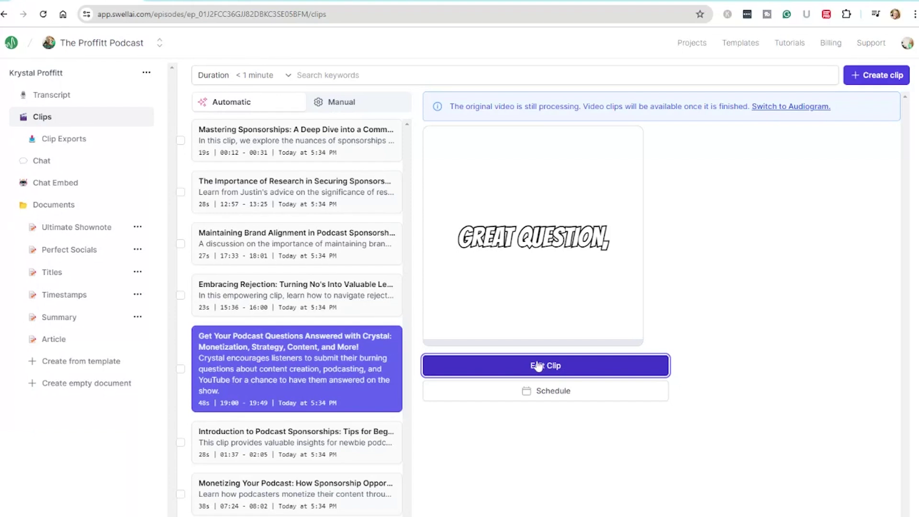
{"action": "mouse_move", "coordinate": [544, 263]}
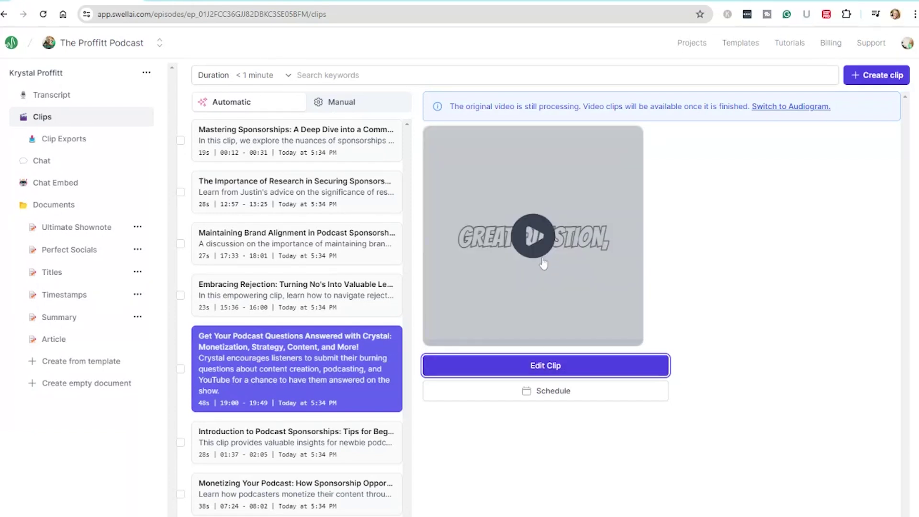
{"action": "left_click", "coordinate": [553, 390]}
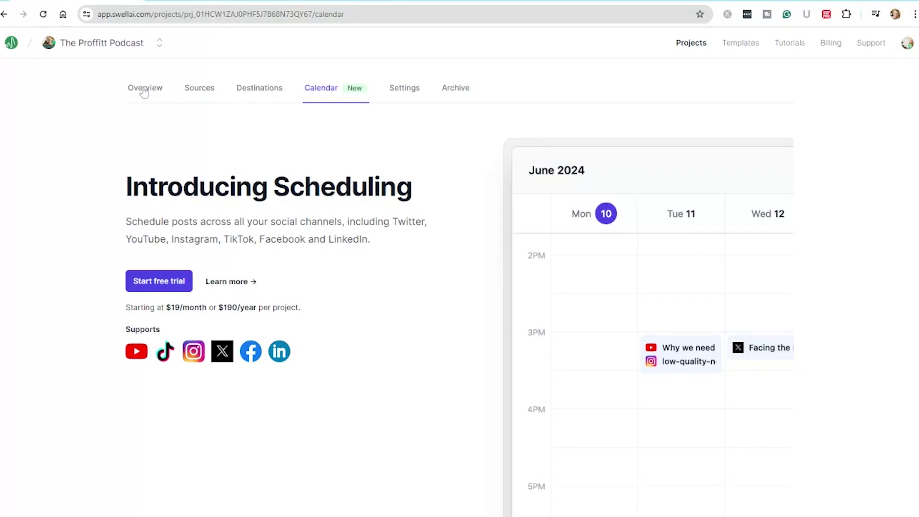
{"action": "left_click", "coordinate": [3, 15]}
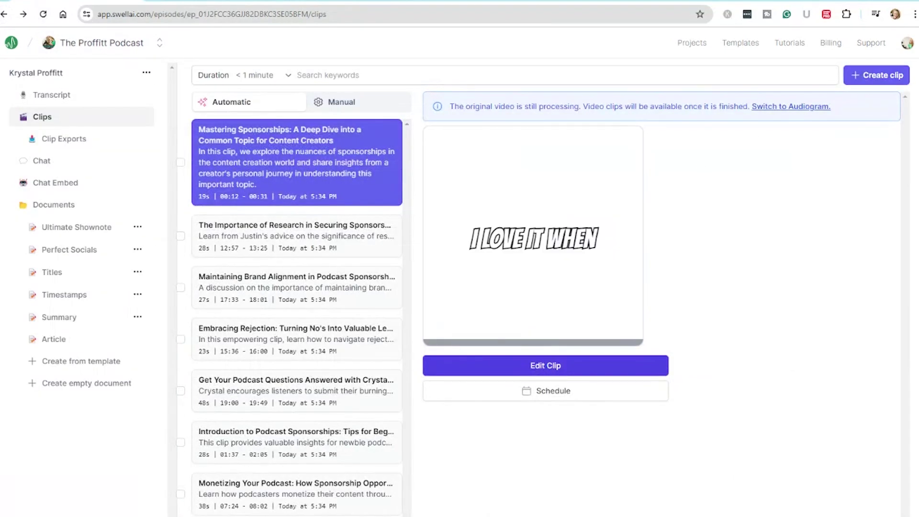
Step: Start a new manual clip and place the playhead where the caption reads "over to Apple or"
{"action": "left_click", "coordinate": [357, 106]}
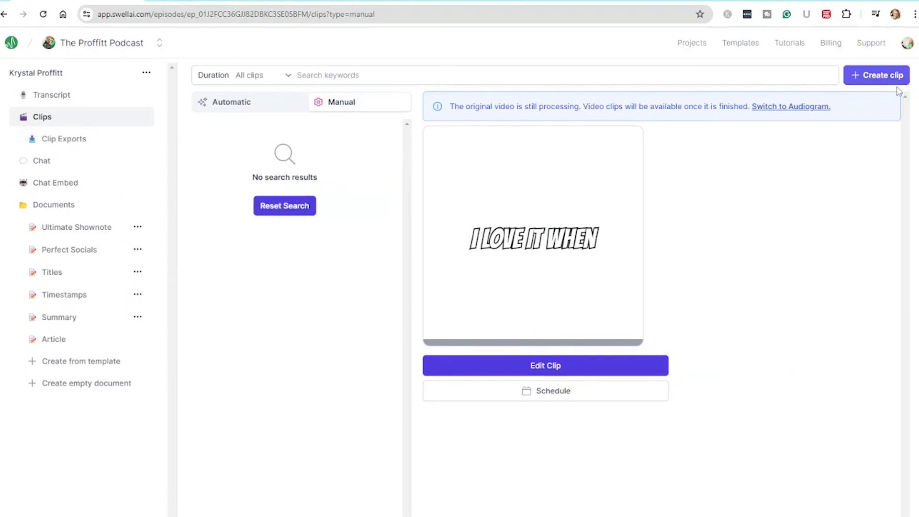
{"action": "left_click", "coordinate": [861, 80]}
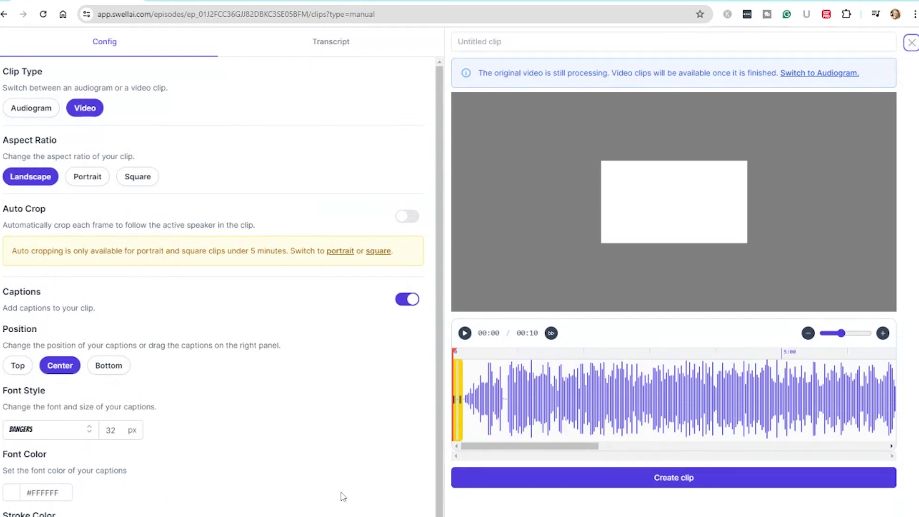
{"action": "left_click", "coordinate": [588, 405]}
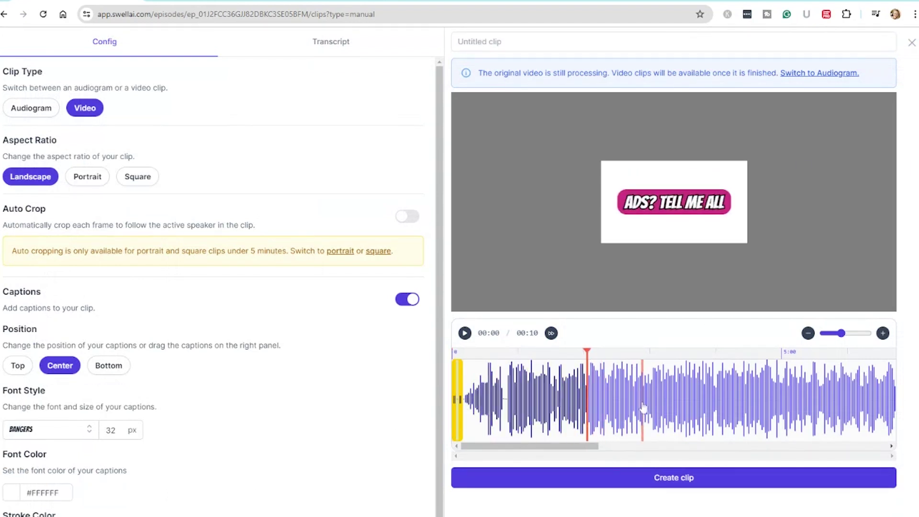
{"action": "left_click", "coordinate": [626, 400]}
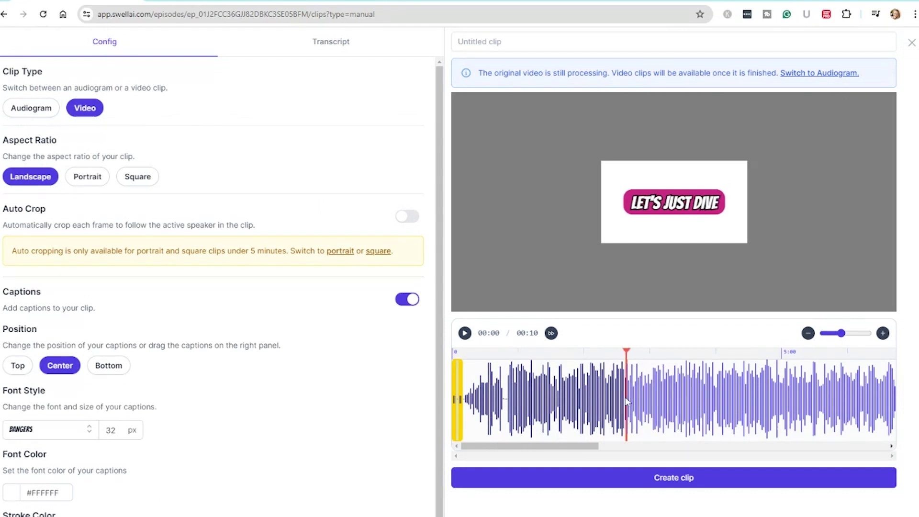
{"action": "left_click", "coordinate": [735, 392]}
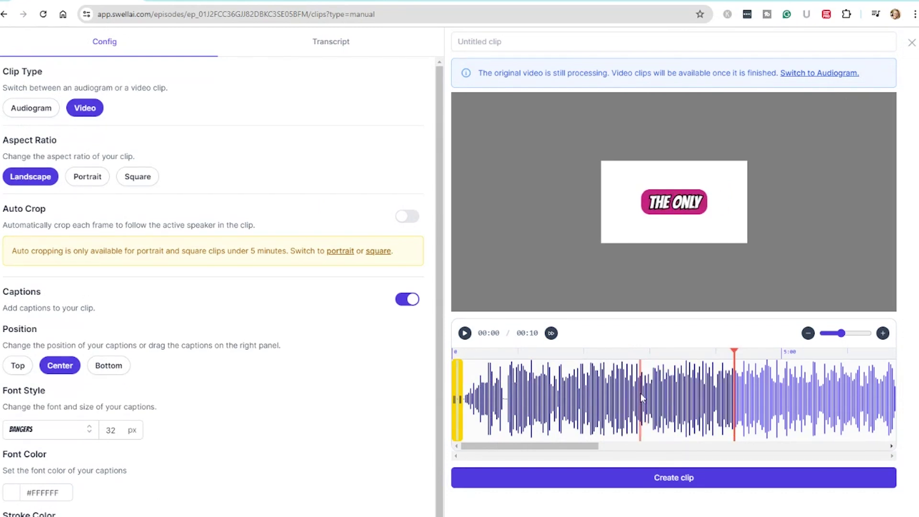
{"action": "left_click_drag", "start_coordinate": [659, 401], "coordinate": [680, 401]}
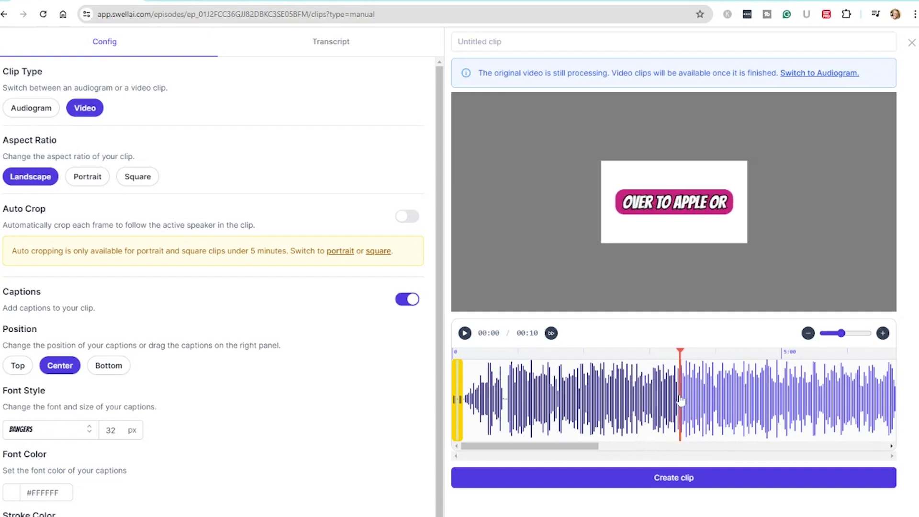
Step: Set the clip range on the waveform to run from 03:23 to 03:47
{"action": "left_click_drag", "start_coordinate": [463, 406], "coordinate": [797, 407]}
{"action": "left_click_drag", "start_coordinate": [455, 410], "coordinate": [677, 409]}
{"action": "left_click_drag", "start_coordinate": [797, 400], "coordinate": [697, 409]}
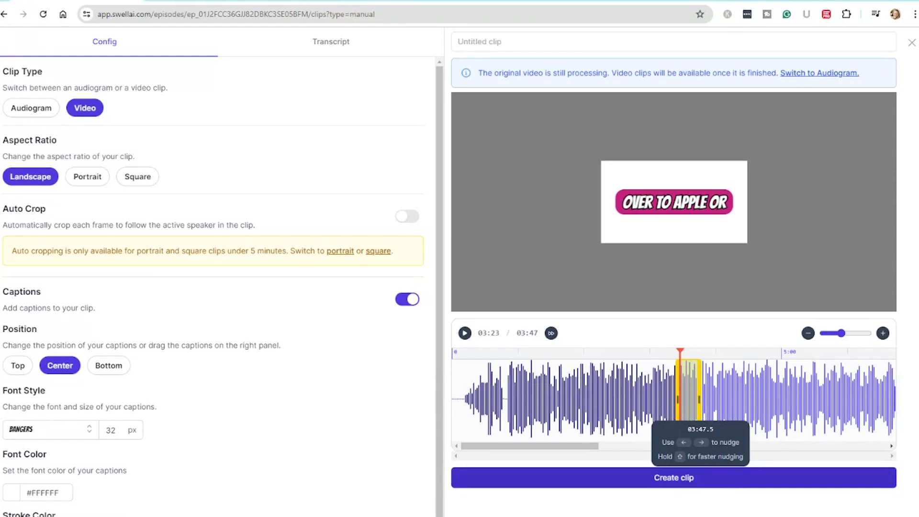
{"action": "left_click", "coordinate": [685, 481]}
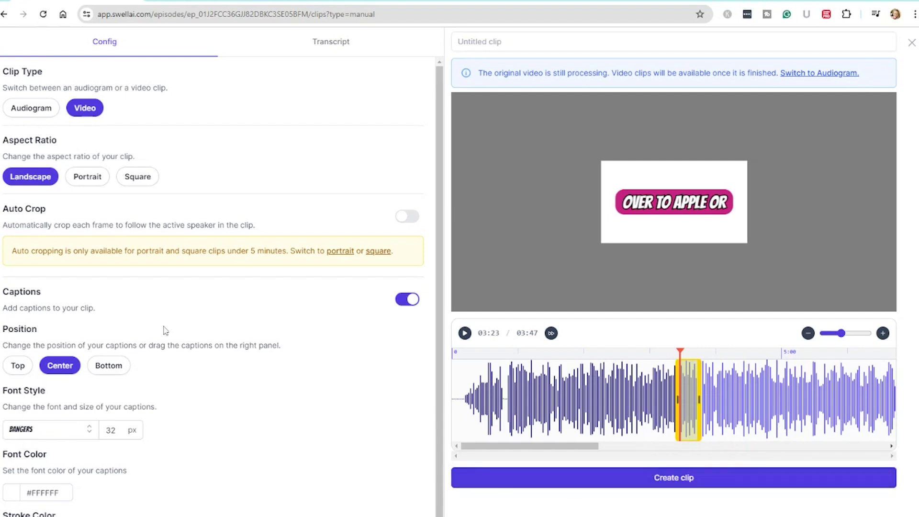
Step: Try the bottom caption position, return it to center, and set the caption font to Inter
{"action": "left_click", "coordinate": [109, 365]}
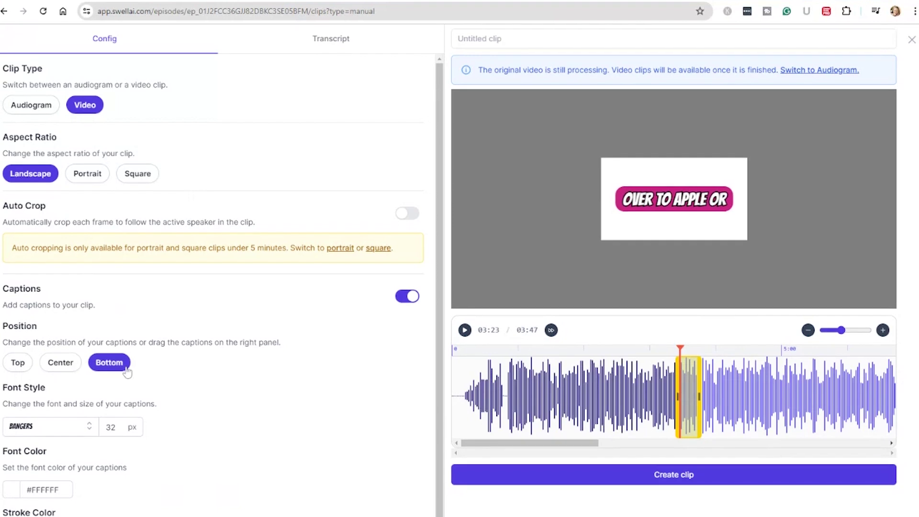
{"action": "left_click", "coordinate": [61, 360]}
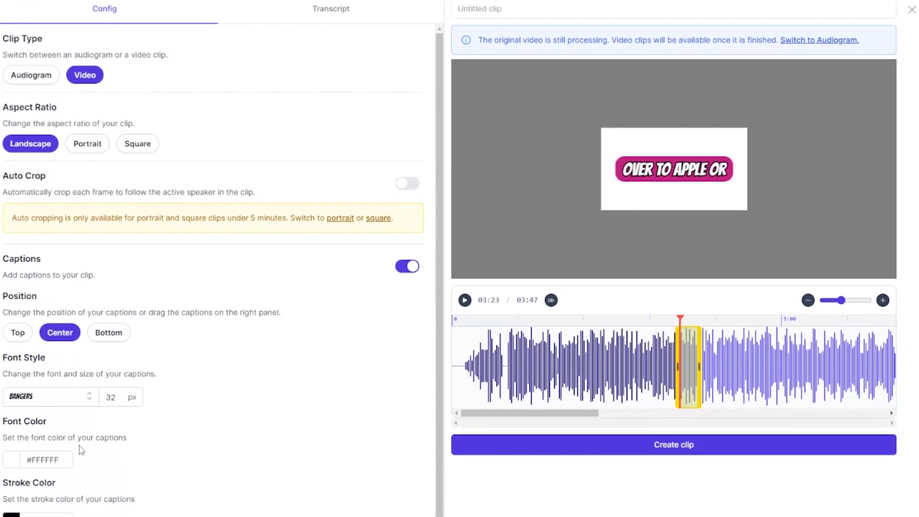
{"action": "left_click", "coordinate": [53, 398]}
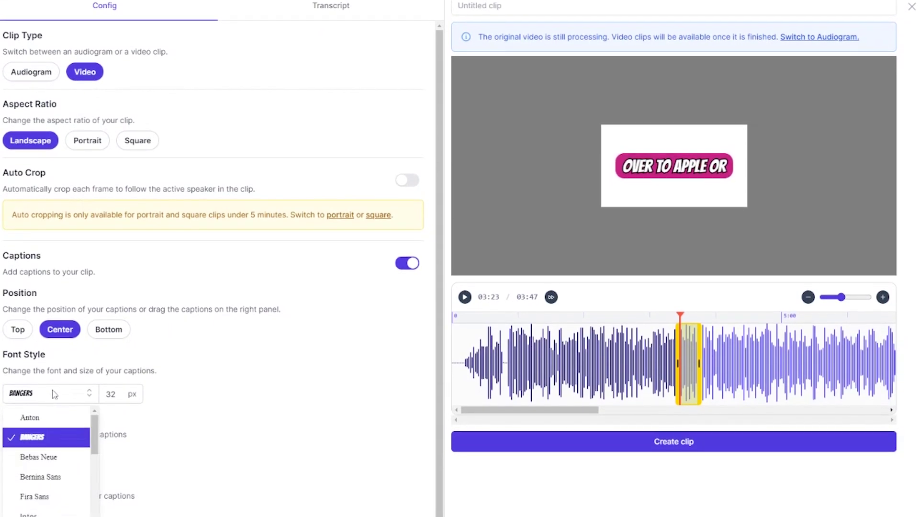
{"action": "left_click", "coordinate": [55, 510]}
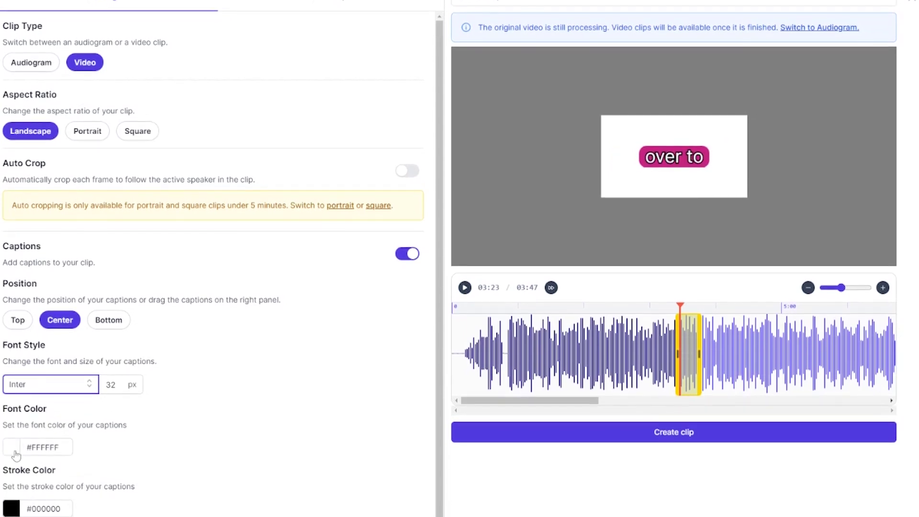
Step: Change the captions' font color to turquoise #0AFFD6
{"action": "left_click", "coordinate": [12, 450]}
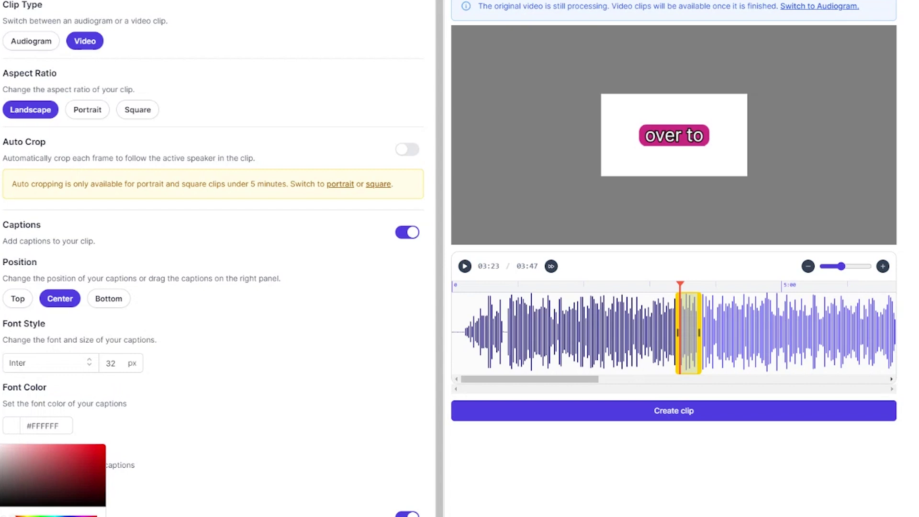
{"action": "left_click_drag", "start_coordinate": [14, 509], "coordinate": [51, 508]}
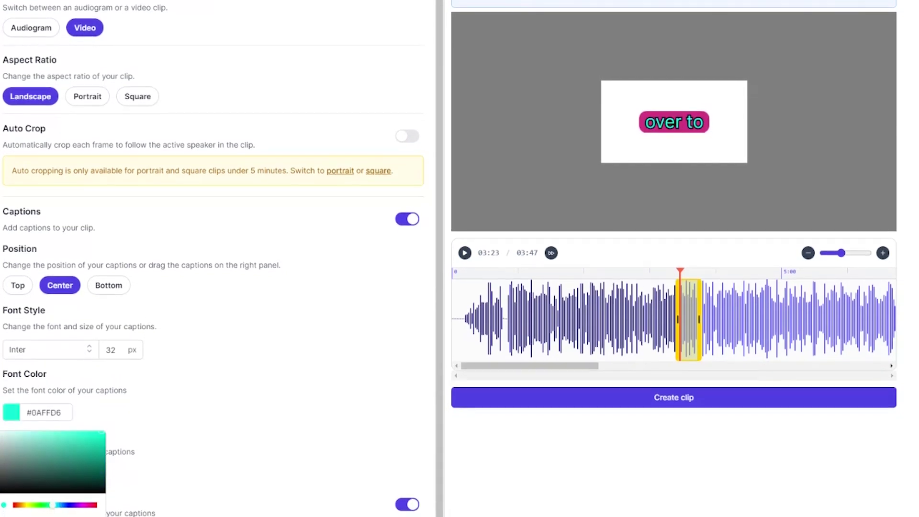
{"action": "left_click", "coordinate": [287, 439]}
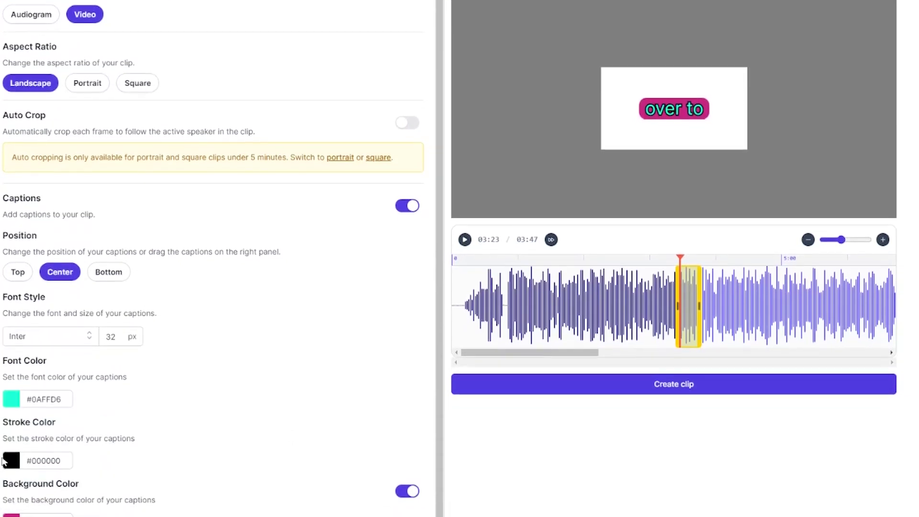
Step: Set the captions' stroke color to #292929
{"action": "left_click", "coordinate": [46, 464]}
{"action": "double_click", "coordinate": [47, 452]}
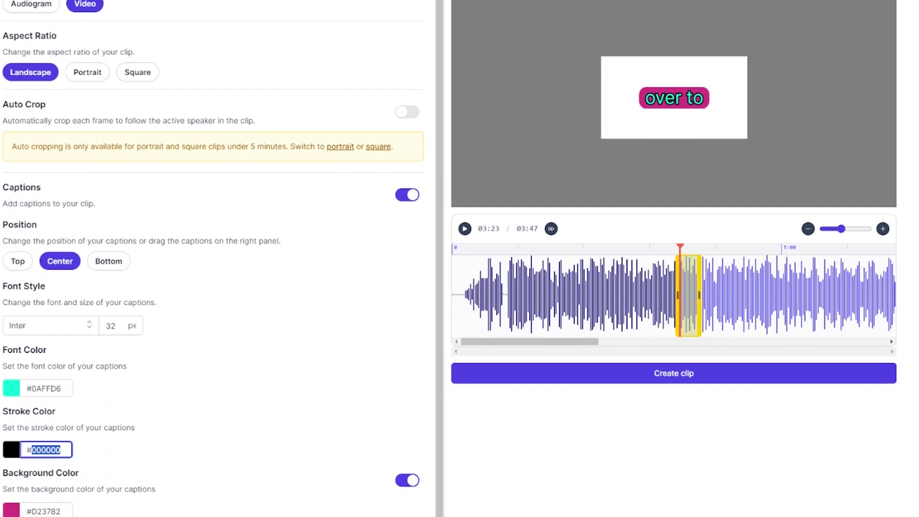
{"action": "type", "text": "#29292"}
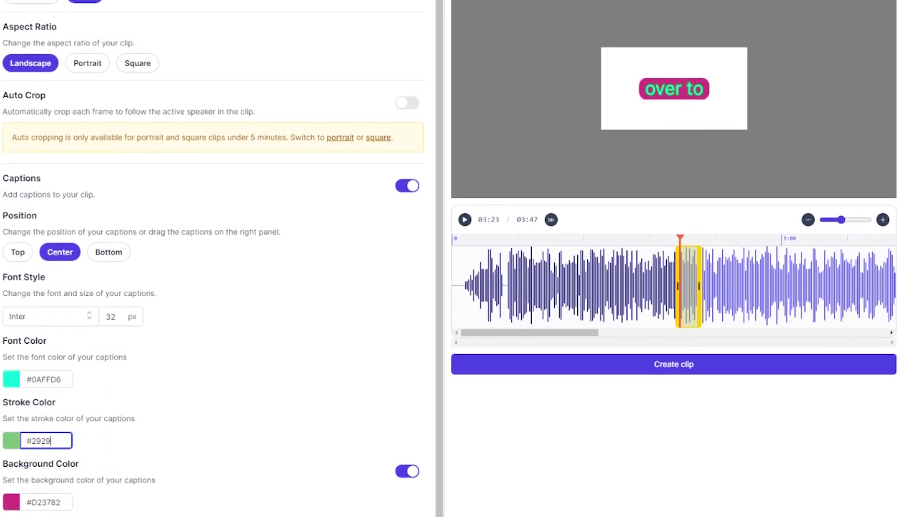
{"action": "type", "text": "9"}
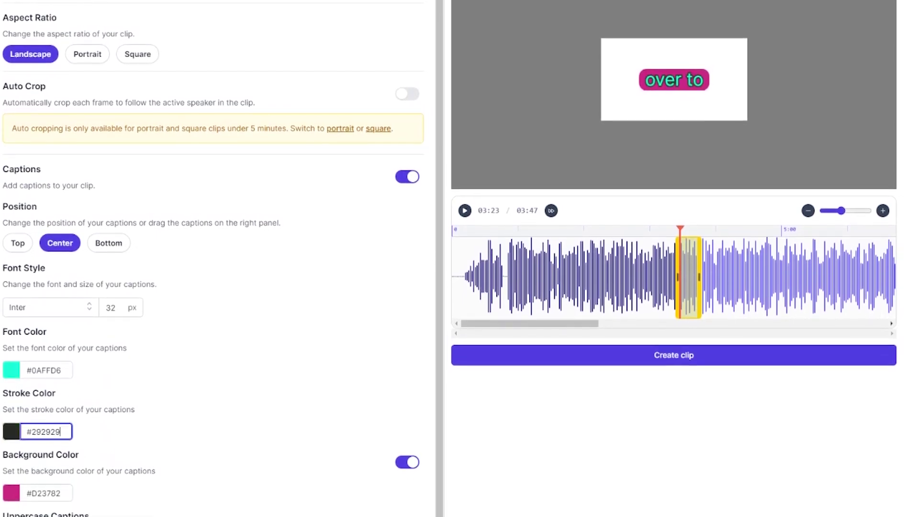
Step: Set the captions' background color to yellow #FEE101
{"action": "double_click", "coordinate": [46, 495]}
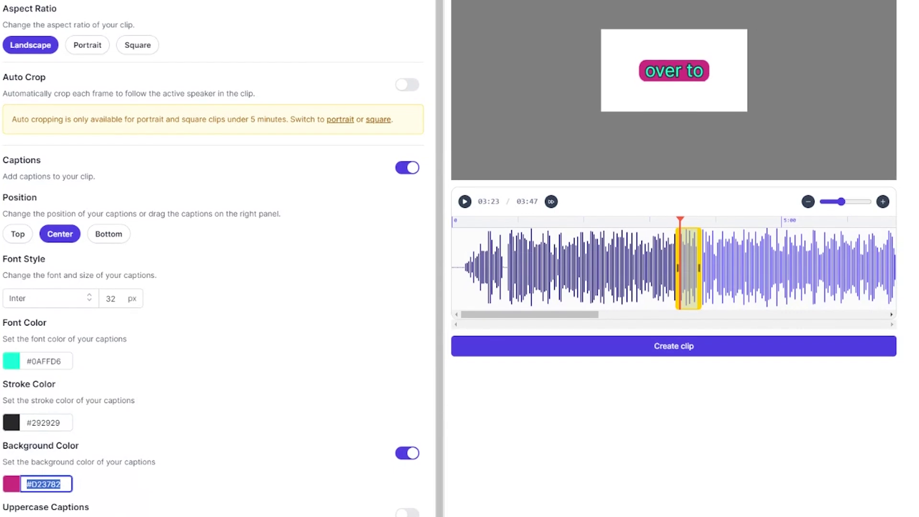
{"action": "type", "text": "FEE101"}
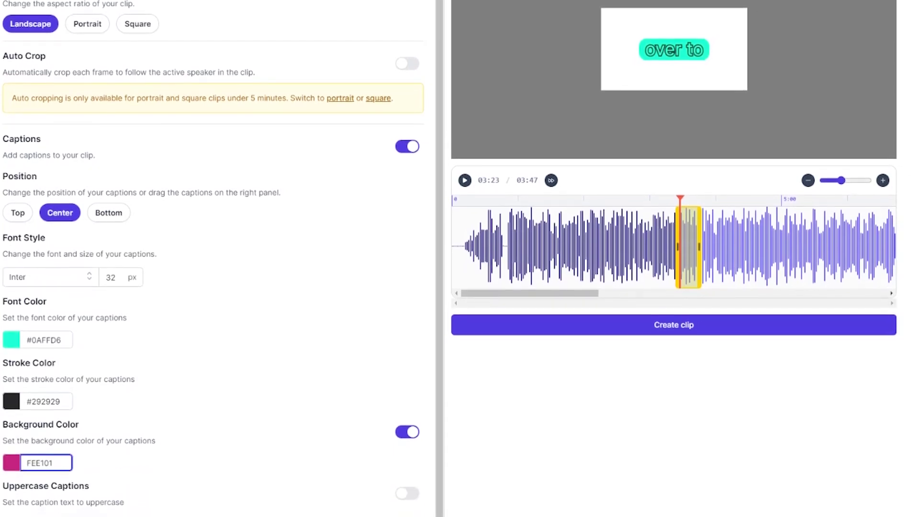
{"action": "left_click", "coordinate": [27, 466]}
{"action": "type", "text": "#"}
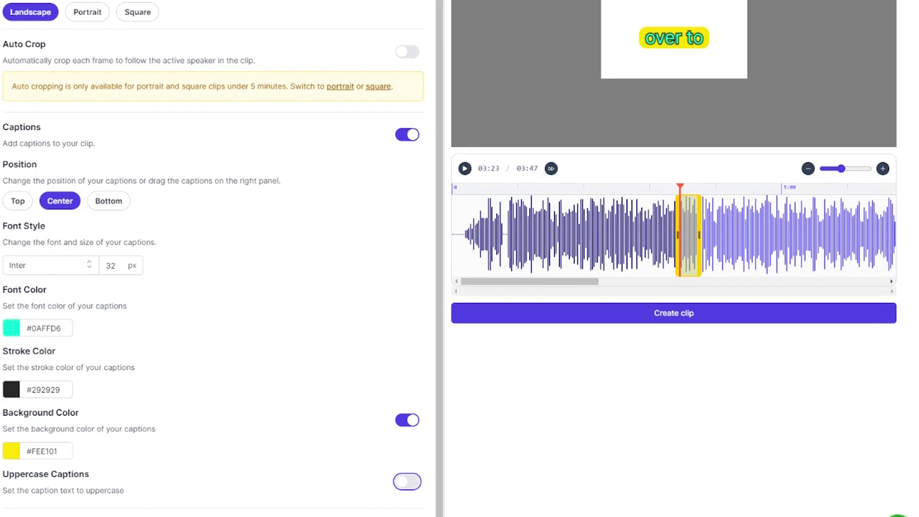
Step: Turn on uppercase captions and enable the animated waveform visualization for the clip
{"action": "scroll", "coordinate": [229, 468], "scroll_direction": "down", "scroll_amount": 1}
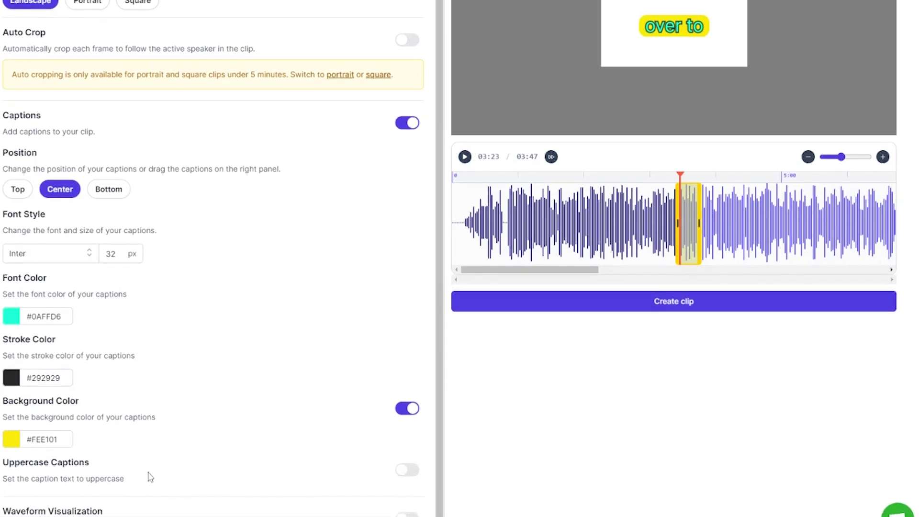
{"action": "left_click", "coordinate": [409, 451]}
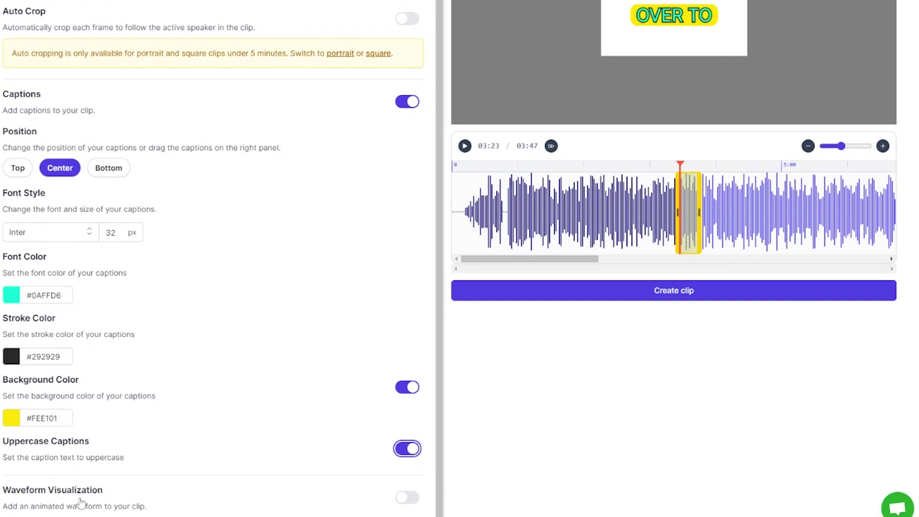
{"action": "left_click", "coordinate": [408, 498]}
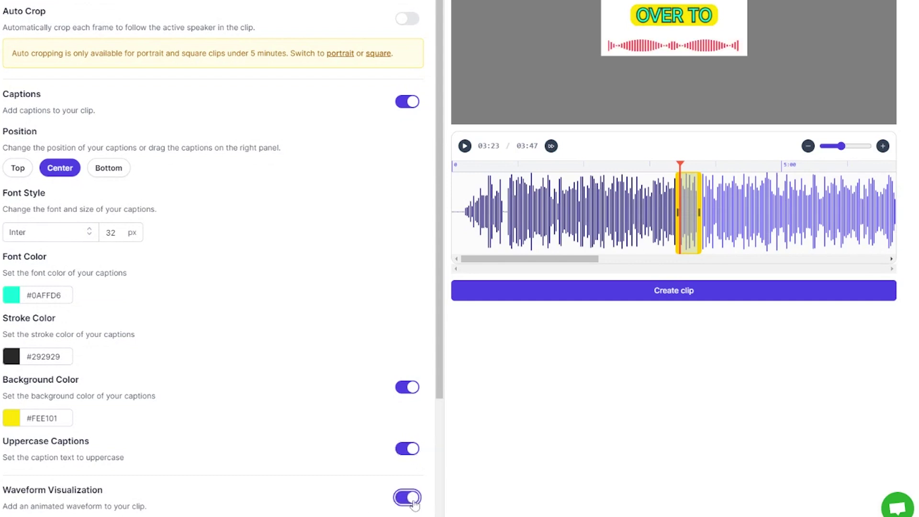
Step: Try the circular, grid and zigzag waveform styles, and choose the double-arch style with vertical bars
{"action": "scroll", "coordinate": [242, 510], "scroll_direction": "down", "scroll_amount": 3}
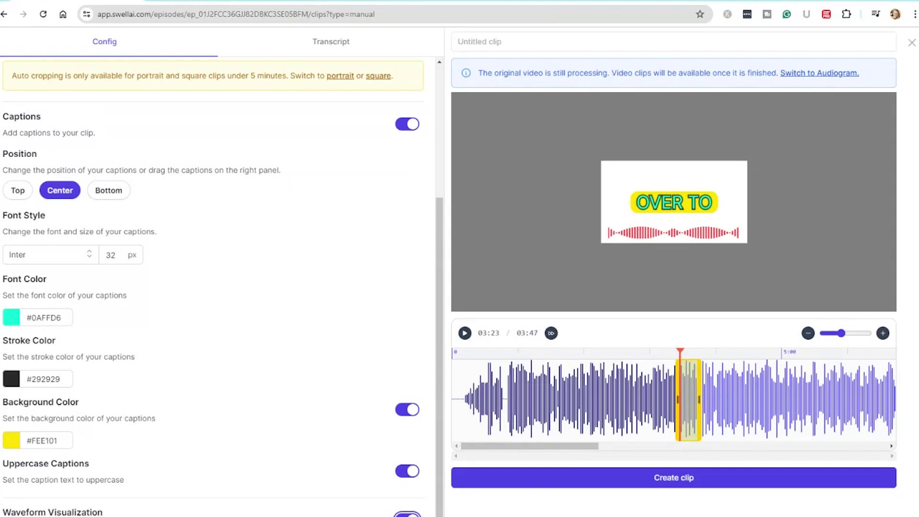
{"action": "scroll", "coordinate": [166, 382], "scroll_direction": "down", "scroll_amount": 5}
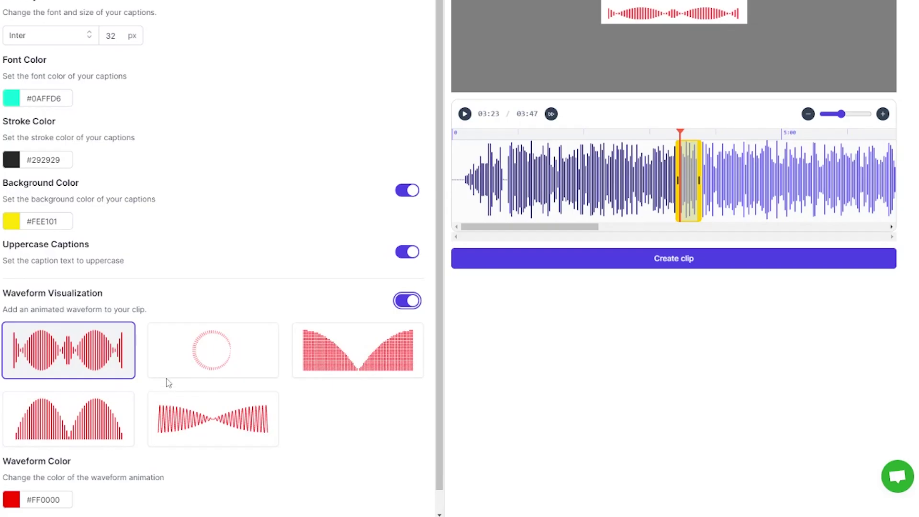
{"action": "left_click", "coordinate": [252, 360]}
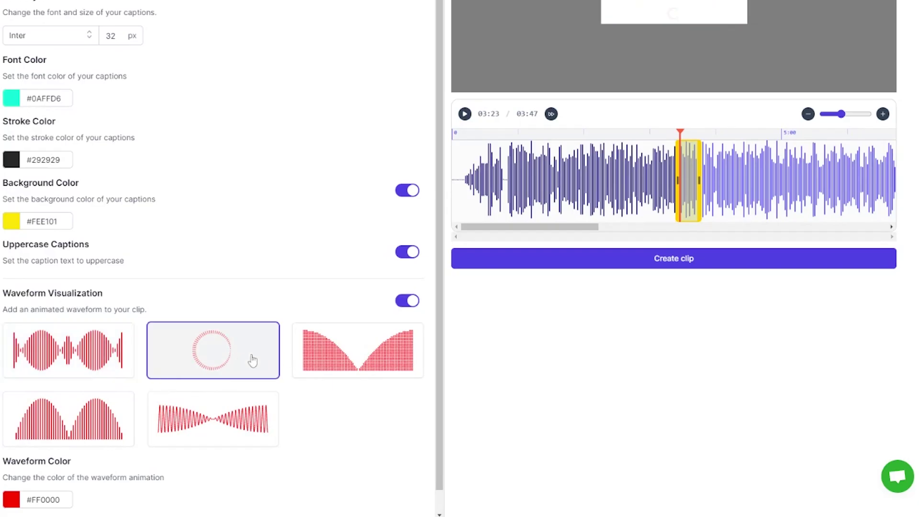
{"action": "left_click", "coordinate": [367, 363]}
{"action": "left_click", "coordinate": [216, 415]}
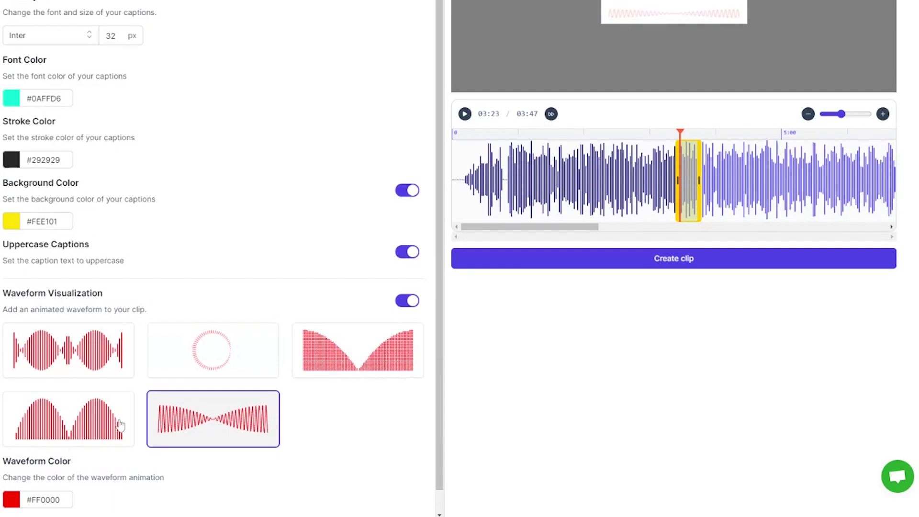
{"action": "left_click", "coordinate": [103, 426]}
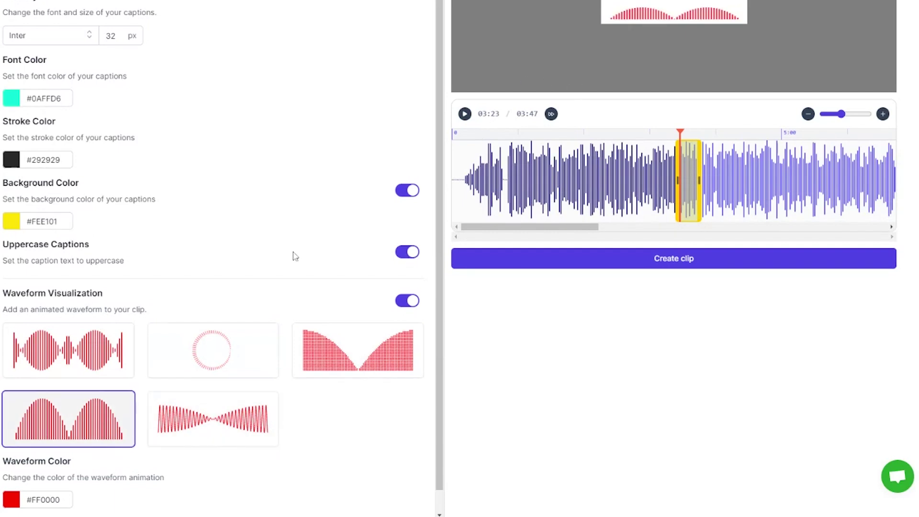
Step: Try the Video clip type on the square clip and return it to Audiogram
{"action": "scroll", "coordinate": [292, 53], "scroll_direction": "up", "scroll_amount": 4}
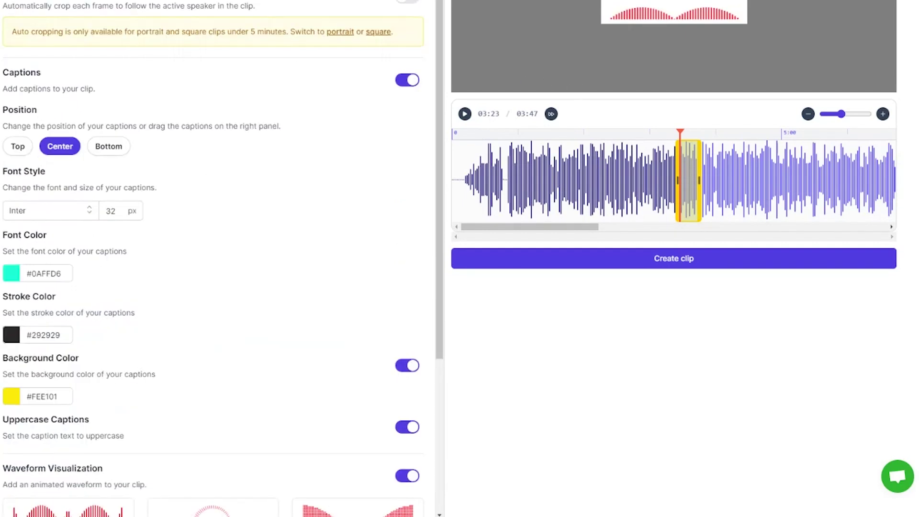
{"action": "scroll", "coordinate": [213, 258], "scroll_direction": "down", "scroll_amount": 1}
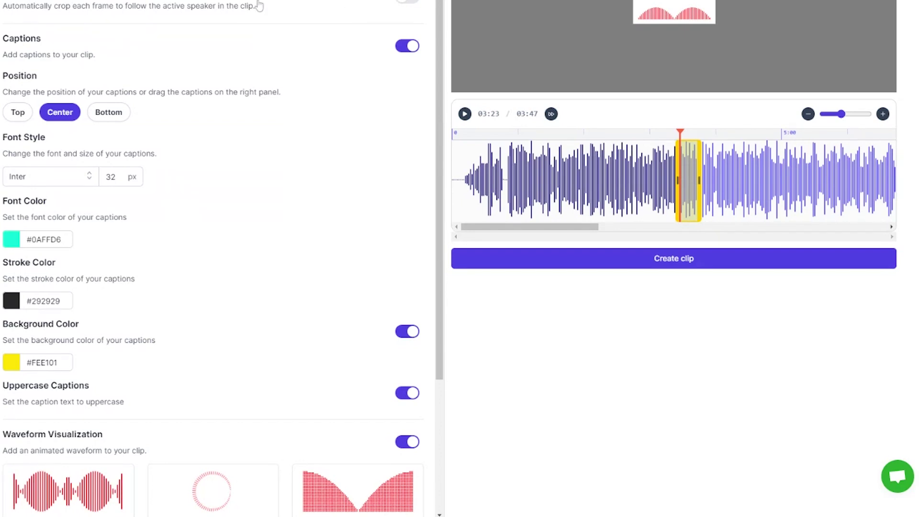
{"action": "scroll", "coordinate": [96, 48], "scroll_direction": "up", "scroll_amount": 5}
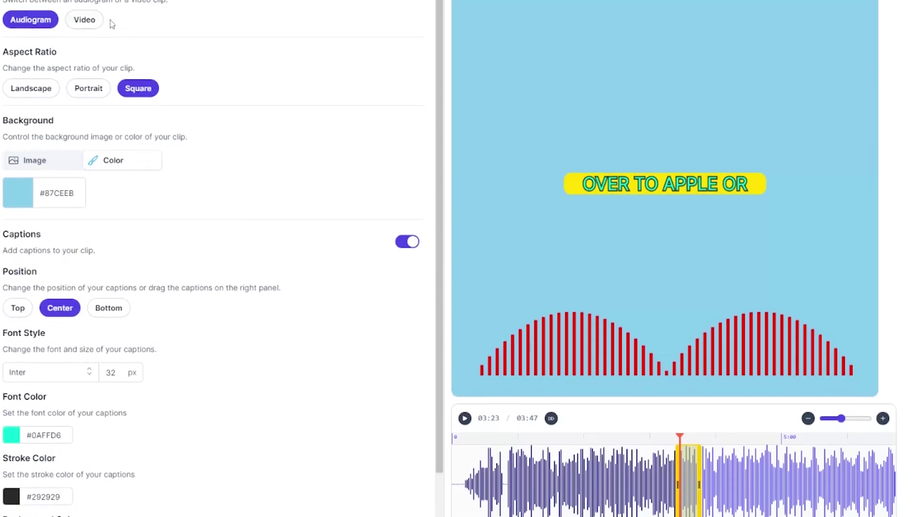
{"action": "left_click", "coordinate": [87, 72]}
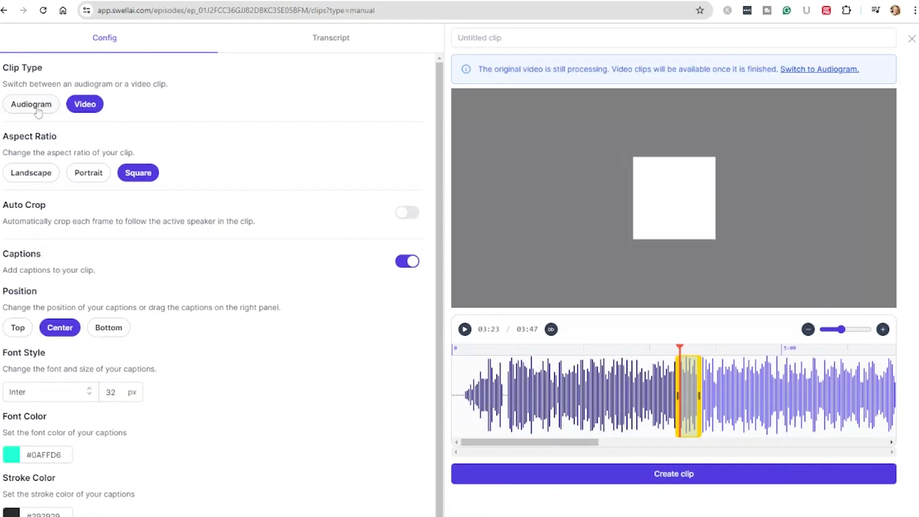
{"action": "left_click", "coordinate": [38, 110]}
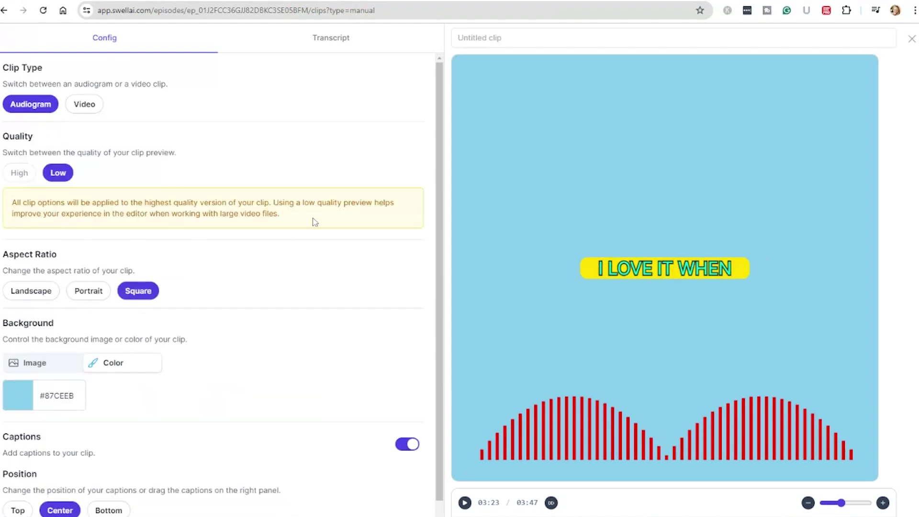
Step: Try defining the clip's range by selecting different passages in the transcript, and close the clip editor
{"action": "left_click", "coordinate": [350, 48]}
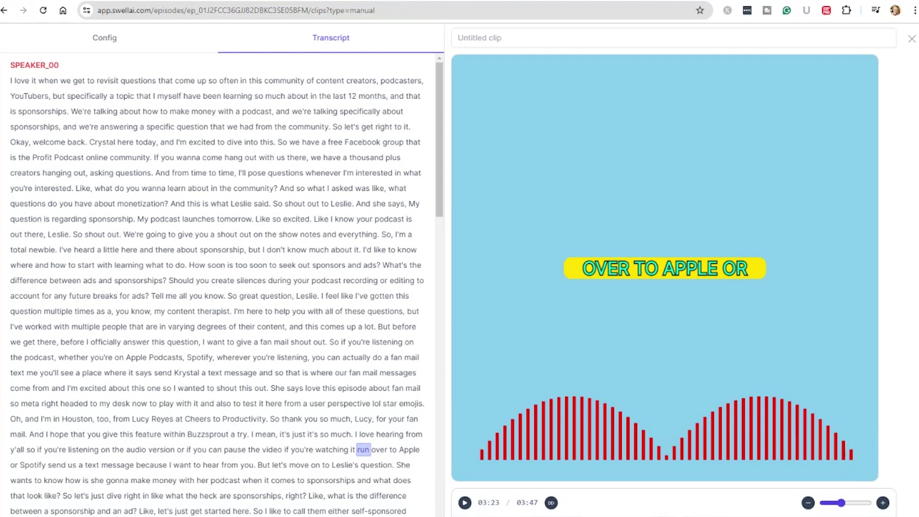
{"action": "left_click", "coordinate": [297, 249]}
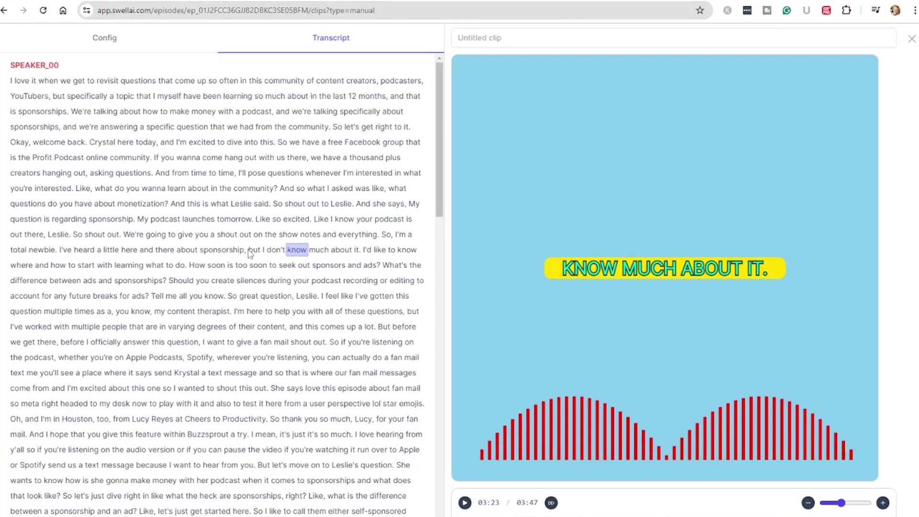
{"action": "left_click_drag", "start_coordinate": [249, 251], "coordinate": [343, 480]}
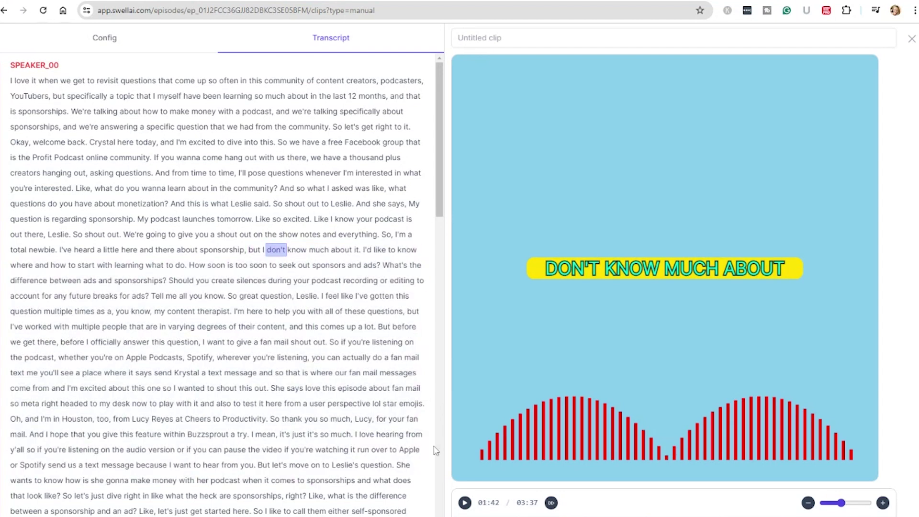
{"action": "left_click_drag", "start_coordinate": [10, 81], "coordinate": [124, 357]}
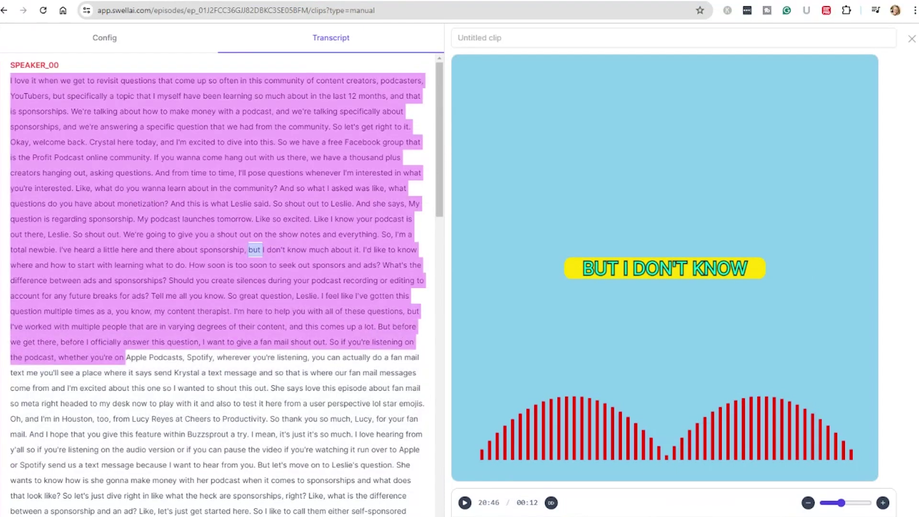
{"action": "left_click_drag", "start_coordinate": [308, 373], "coordinate": [405, 511]}
{"action": "left_click_drag", "start_coordinate": [285, 403], "coordinate": [233, 510]}
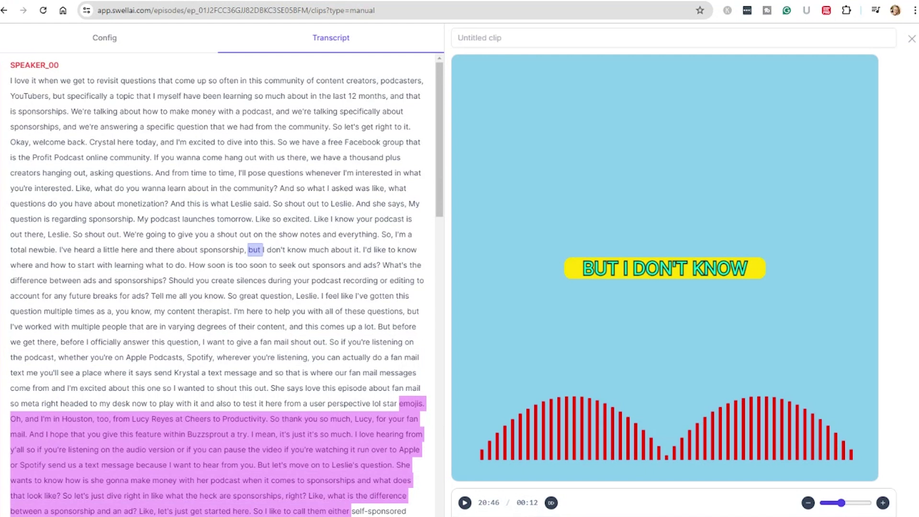
{"action": "left_click", "coordinate": [911, 42]}
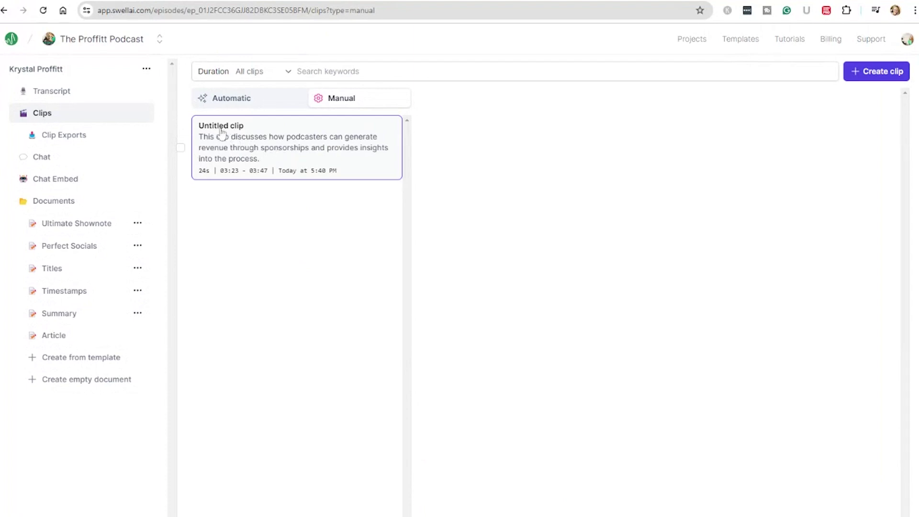
Step: Browse the automatic clips and play the preview of "Exploring Podcast Monetization: Leveraging Sponsored Content with The Profit Podcast"
{"action": "left_click", "coordinate": [244, 102]}
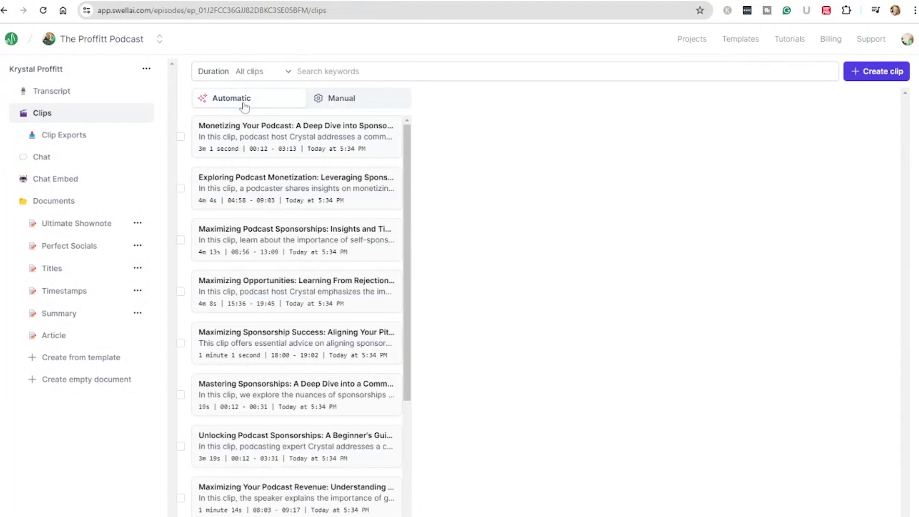
{"action": "left_click", "coordinate": [272, 184]}
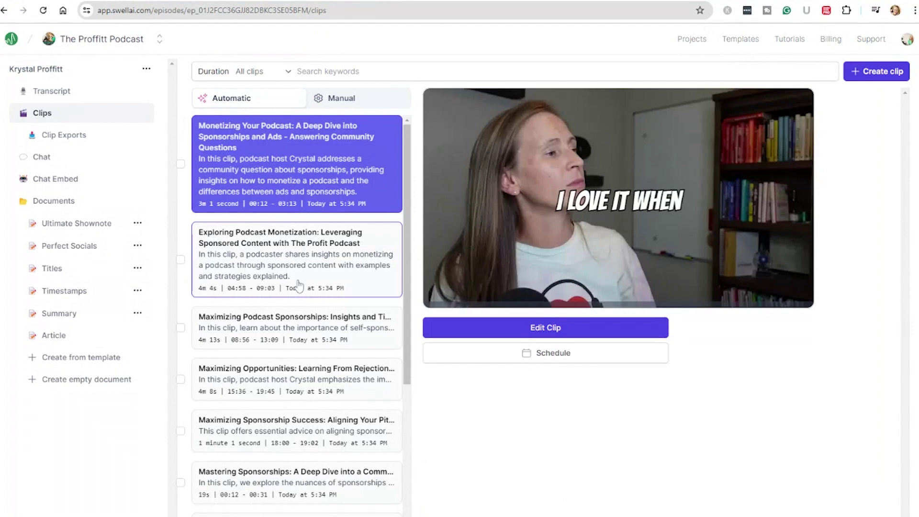
{"action": "left_click", "coordinate": [295, 245]}
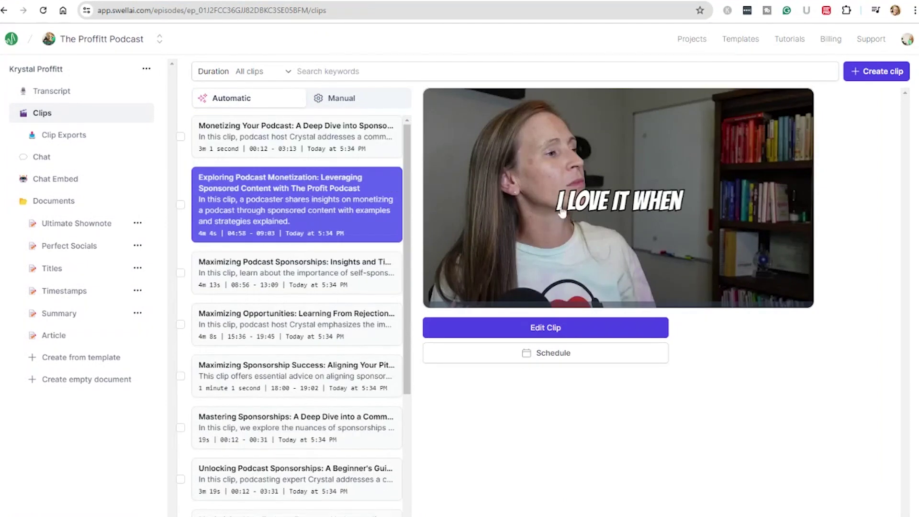
{"action": "mouse_move", "coordinate": [624, 197]}
{"action": "left_click", "coordinate": [623, 197]}
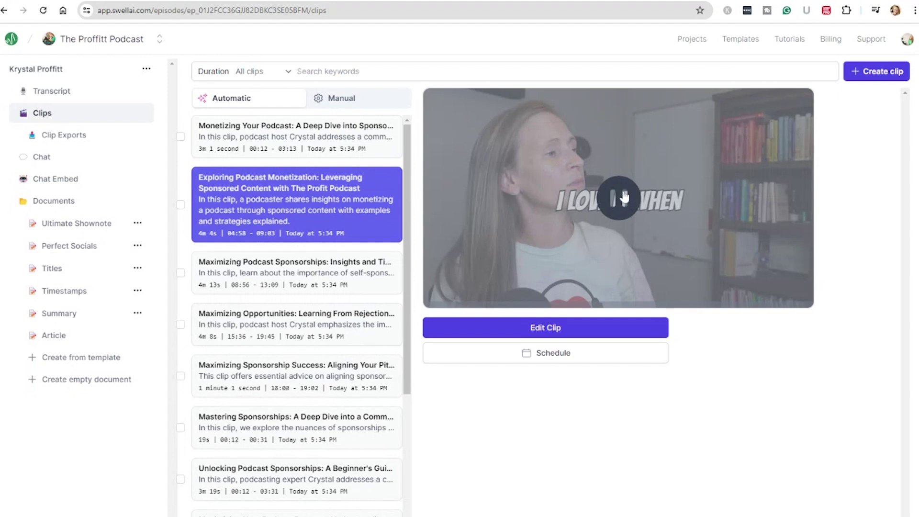
{"action": "left_click", "coordinate": [625, 197]}
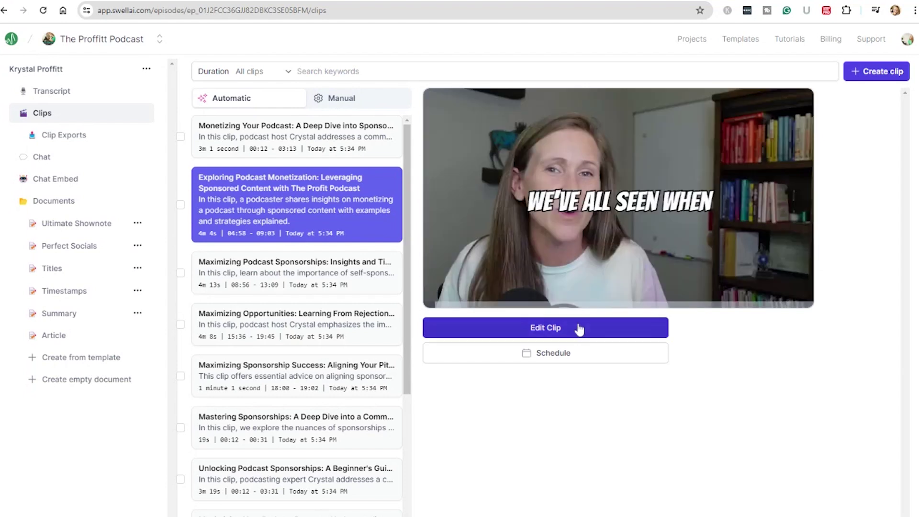
Step: Edit the "Exploring Podcast Monetization" clip to use the Portrait aspect ratio and update it
{"action": "left_click", "coordinate": [579, 330]}
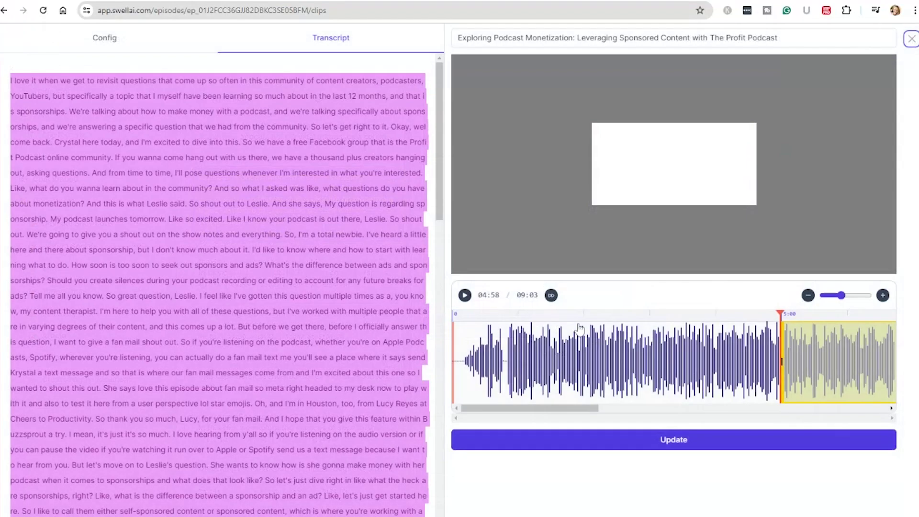
{"action": "left_click", "coordinate": [153, 42]}
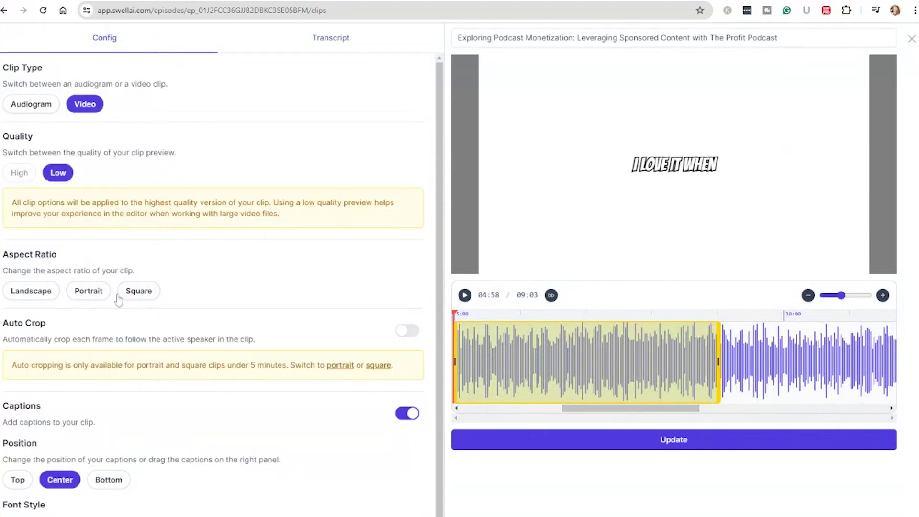
{"action": "left_click", "coordinate": [81, 300]}
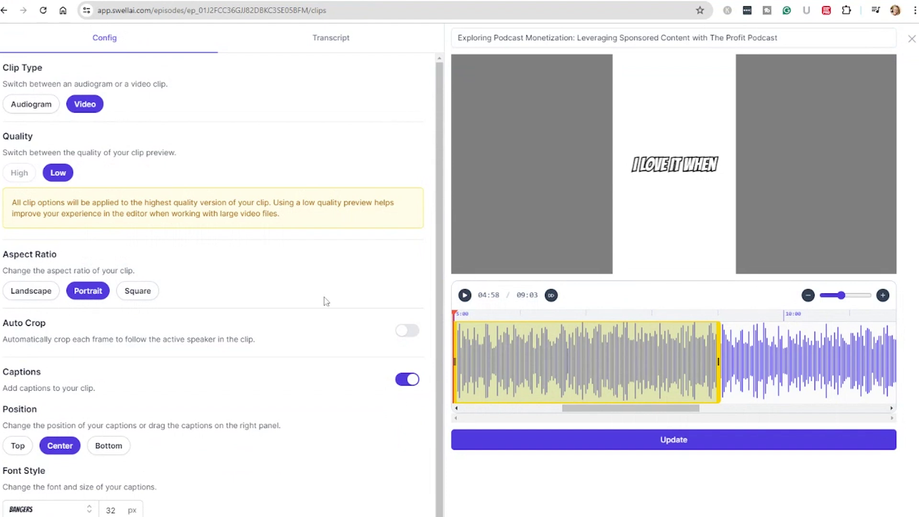
{"action": "scroll", "coordinate": [283, 321], "scroll_direction": "down", "scroll_amount": 2}
{"action": "scroll", "coordinate": [281, 319], "scroll_direction": "up", "scroll_amount": 2}
{"action": "left_click", "coordinate": [698, 449]}
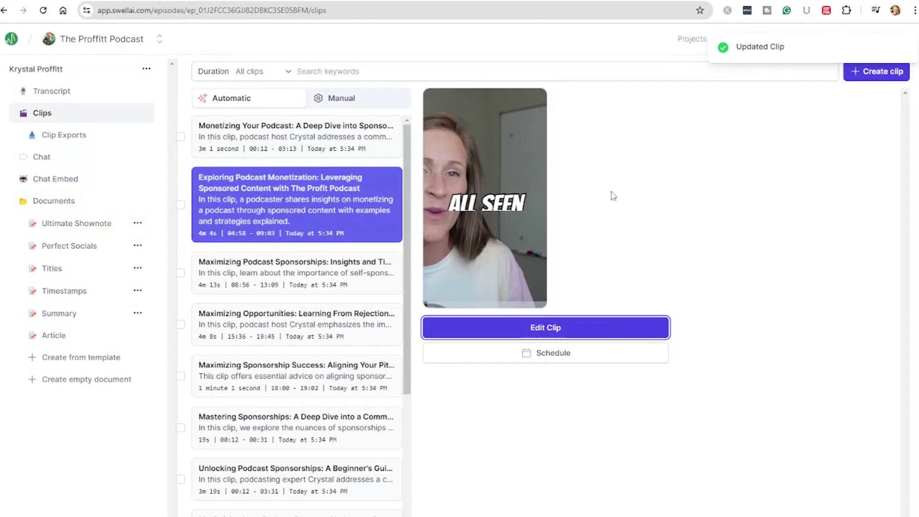
Step: Play and pause the portrait preview of the updated "Exploring Podcast Monetization" clip
{"action": "left_click", "coordinate": [482, 207]}
{"action": "left_click", "coordinate": [482, 207]}
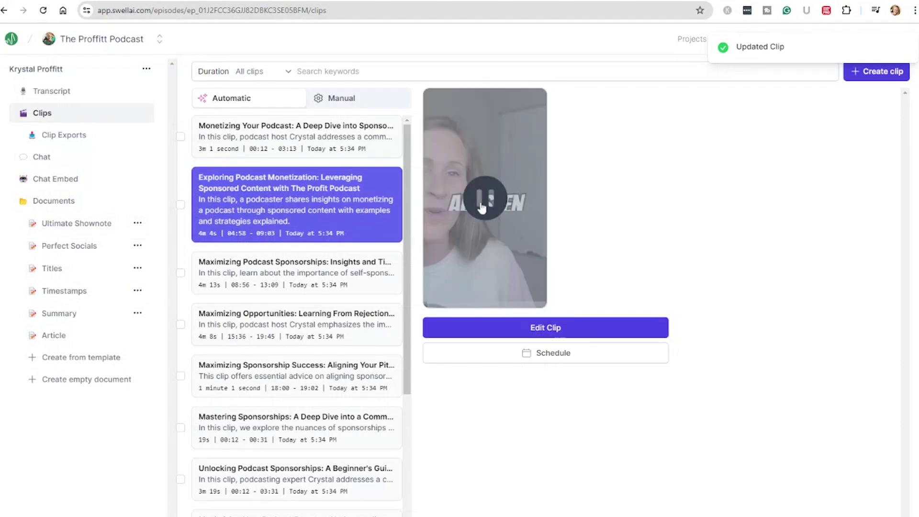
{"action": "left_click", "coordinate": [511, 206]}
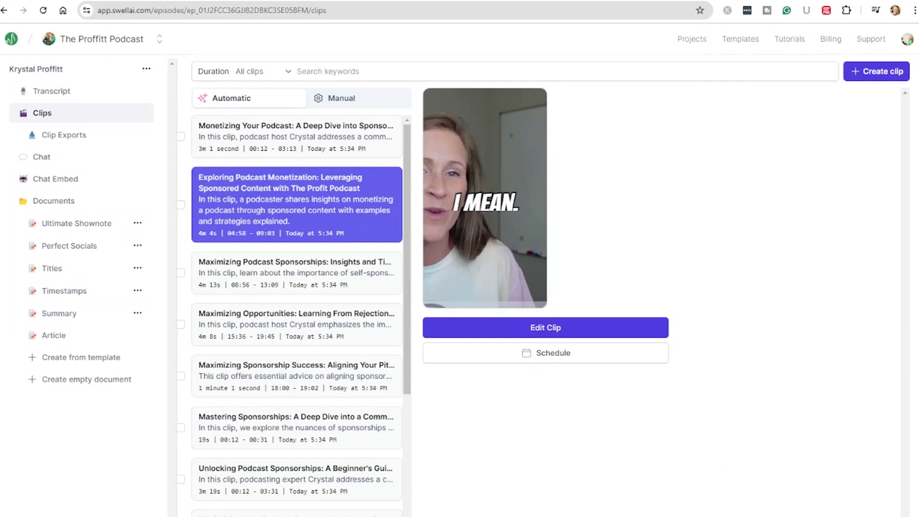
Step: Check the episode's clip exports and return to its clips
{"action": "left_click", "coordinate": [69, 144]}
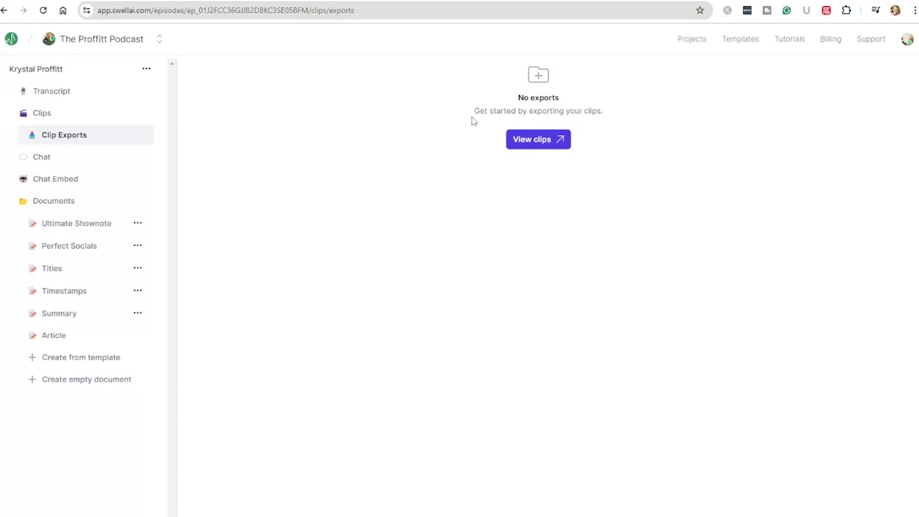
{"action": "left_click", "coordinate": [60, 118]}
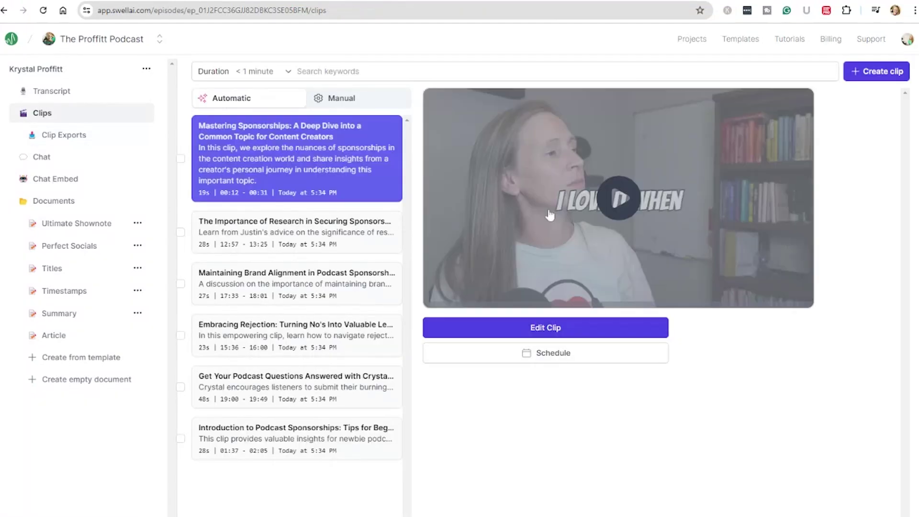
Step: Edit the "Mastering Sponsorships" clip to Portrait with the speaker centred and the captions low in the frame, and update it
{"action": "left_click", "coordinate": [576, 327]}
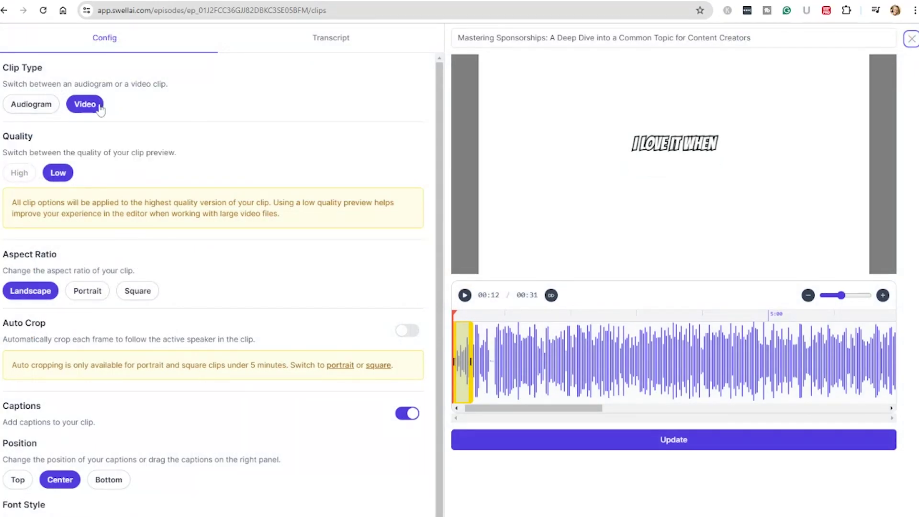
{"action": "left_click", "coordinate": [97, 294]}
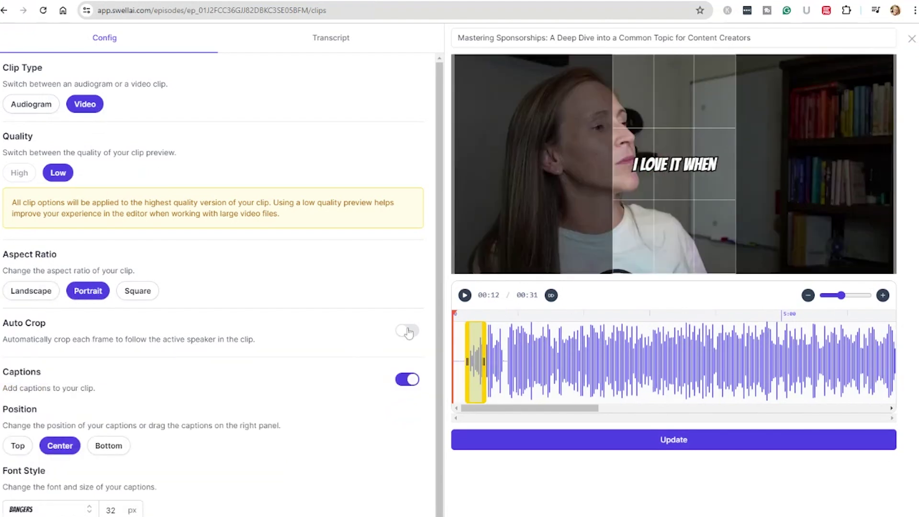
{"action": "left_click_drag", "start_coordinate": [649, 175], "coordinate": [605, 177]}
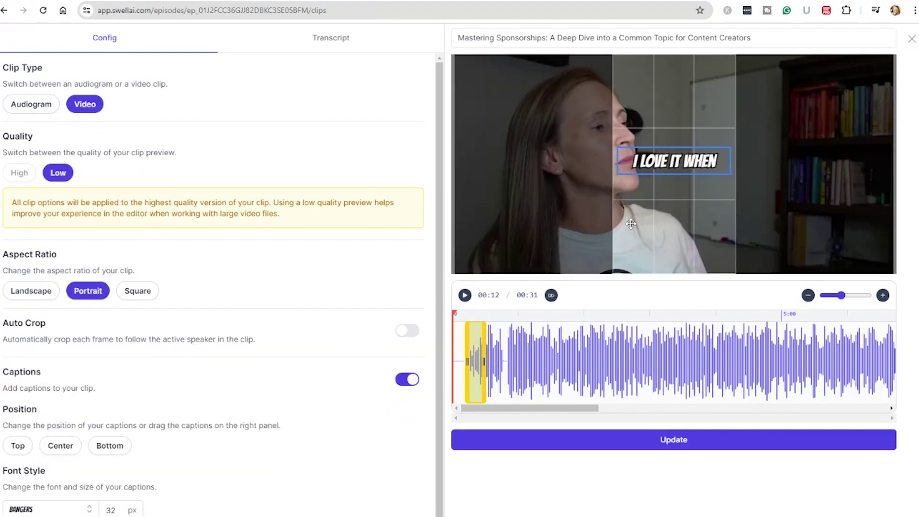
{"action": "left_click_drag", "start_coordinate": [650, 224], "coordinate": [715, 226]}
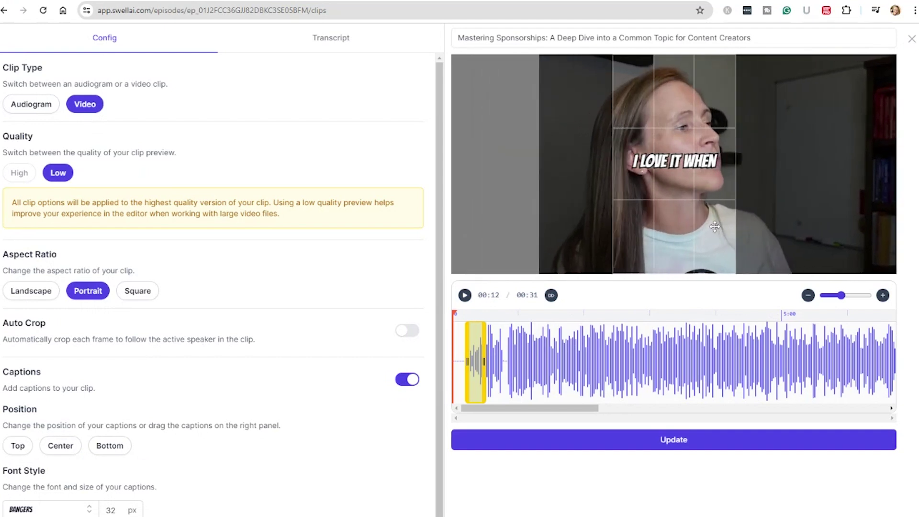
{"action": "left_click_drag", "start_coordinate": [679, 163], "coordinate": [678, 233]}
{"action": "left_click", "coordinate": [674, 440]}
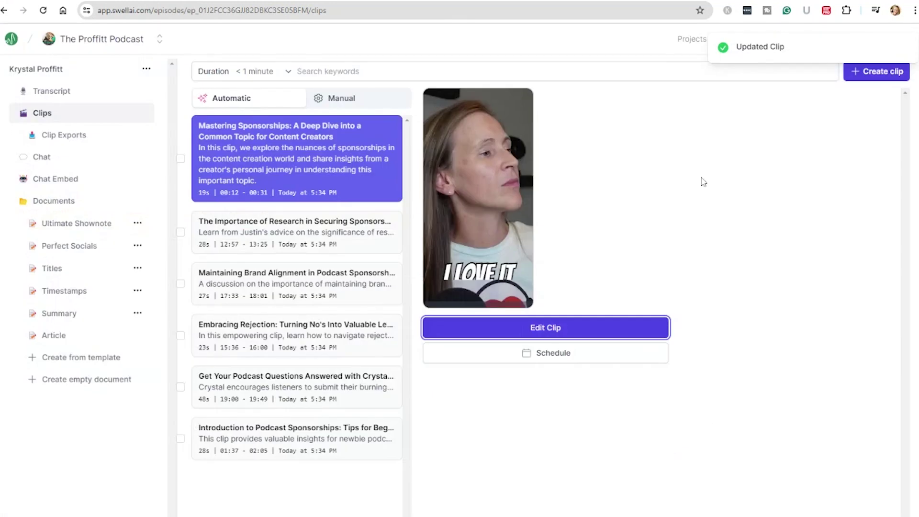
Step: Select the first four automatic clips for a zip download and clear the selection
{"action": "left_click", "coordinate": [181, 158]}
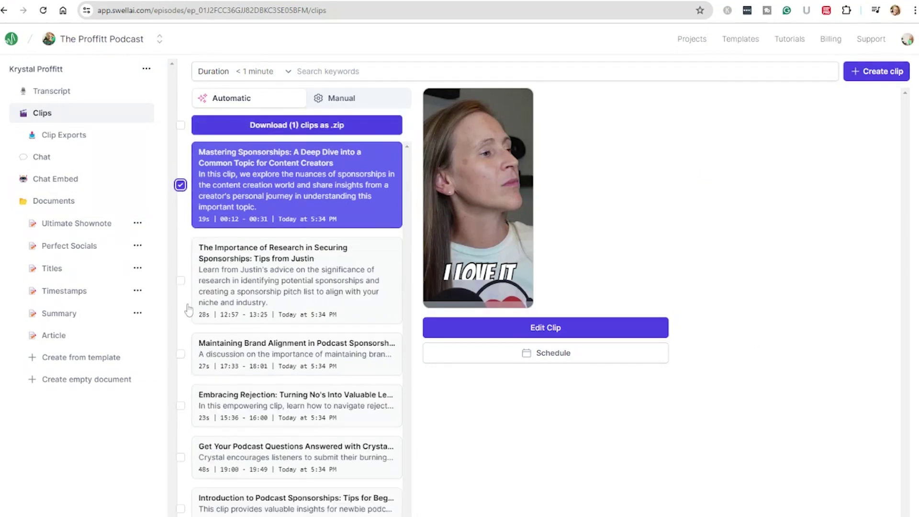
{"action": "left_click", "coordinate": [181, 279]}
{"action": "left_click", "coordinate": [180, 326]}
{"action": "left_click", "coordinate": [180, 381]}
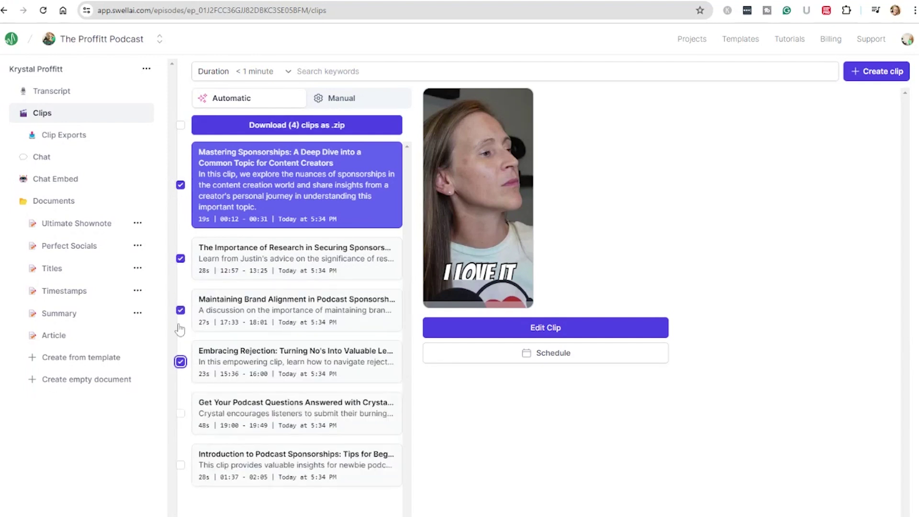
{"action": "left_click", "coordinate": [180, 381]}
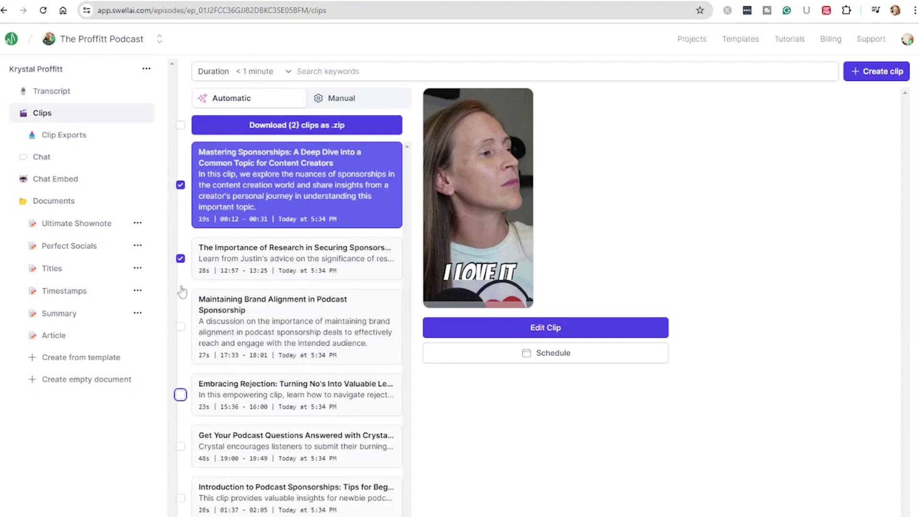
{"action": "left_click", "coordinate": [181, 279]}
{"action": "left_click", "coordinate": [180, 186]}
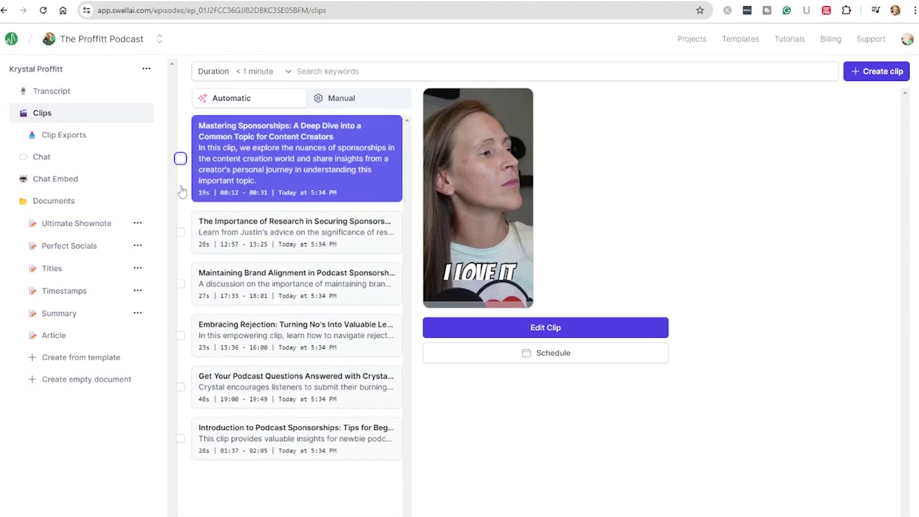
Step: Export the "Mastering Sponsorships" clip as a .zip with the download link sent by email, and open the episode's clip exports
{"action": "left_click", "coordinate": [181, 159]}
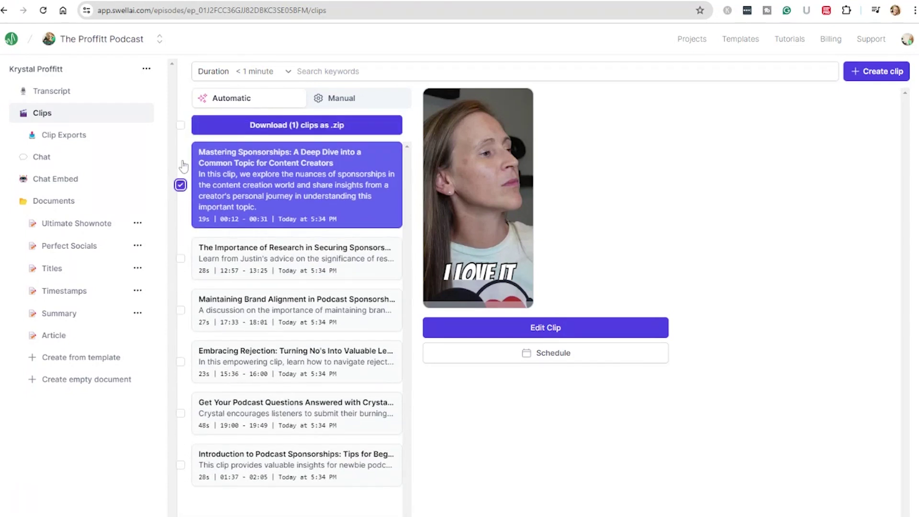
{"action": "left_click", "coordinate": [289, 127]}
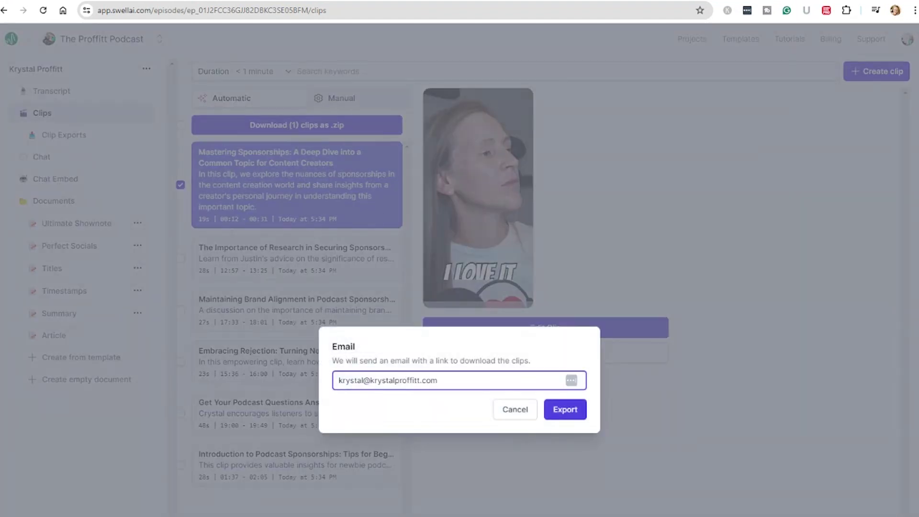
{"action": "left_click", "coordinate": [572, 415]}
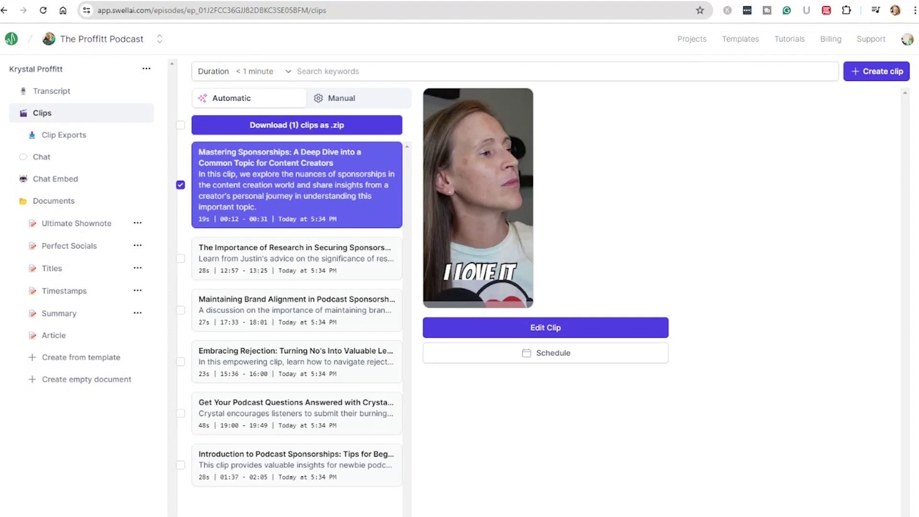
{"action": "left_click", "coordinate": [64, 135]}
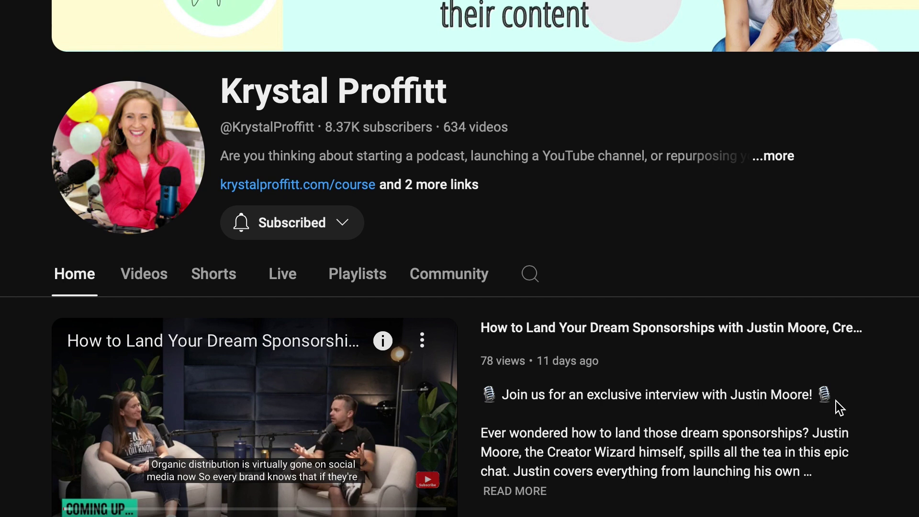
Step: Browse the podcaster's YouTube channel home page through its Shorts, Videos, Popular videos and Content Creation & Planning sections
{"action": "scroll", "coordinate": [836, 401], "scroll_direction": "down", "scroll_amount": 3}
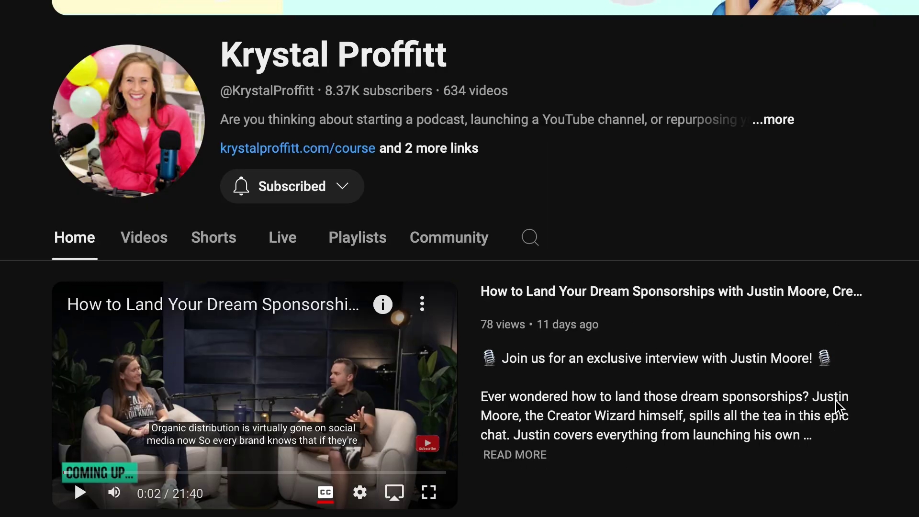
{"action": "scroll", "coordinate": [835, 401], "scroll_direction": "down", "scroll_amount": 4}
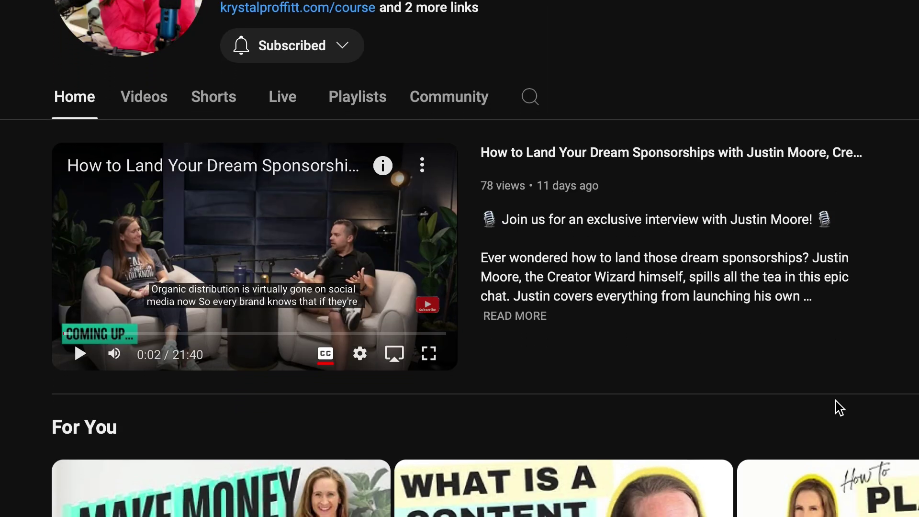
{"action": "scroll", "coordinate": [836, 401], "scroll_direction": "down", "scroll_amount": 4}
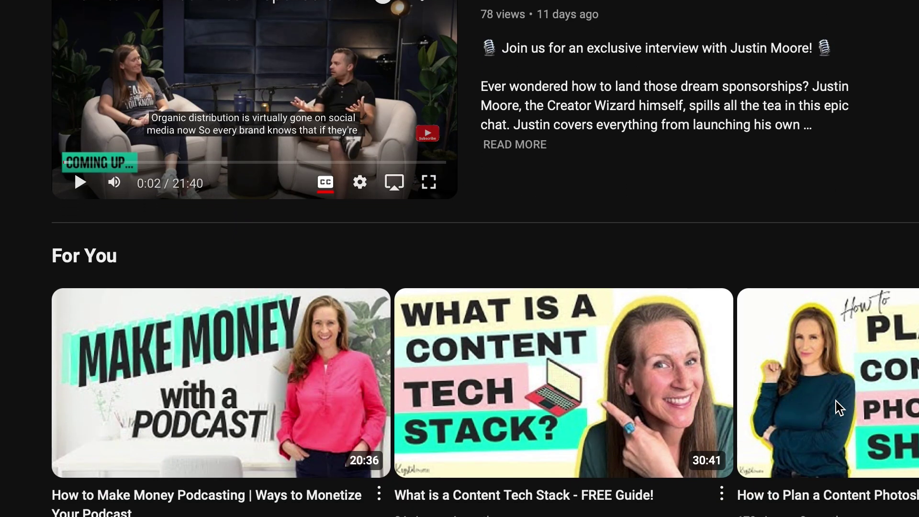
{"action": "scroll", "coordinate": [837, 408], "scroll_direction": "down", "scroll_amount": 4}
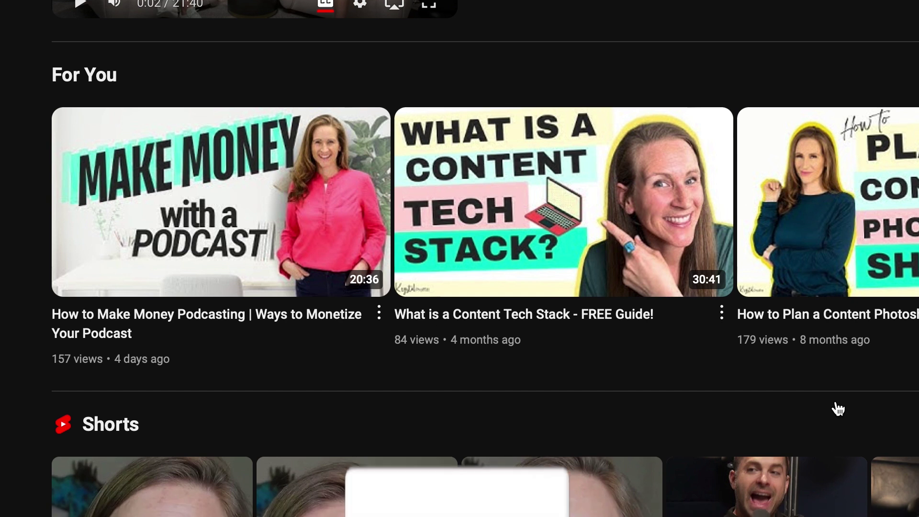
{"action": "scroll", "coordinate": [836, 401], "scroll_direction": "down", "scroll_amount": 4}
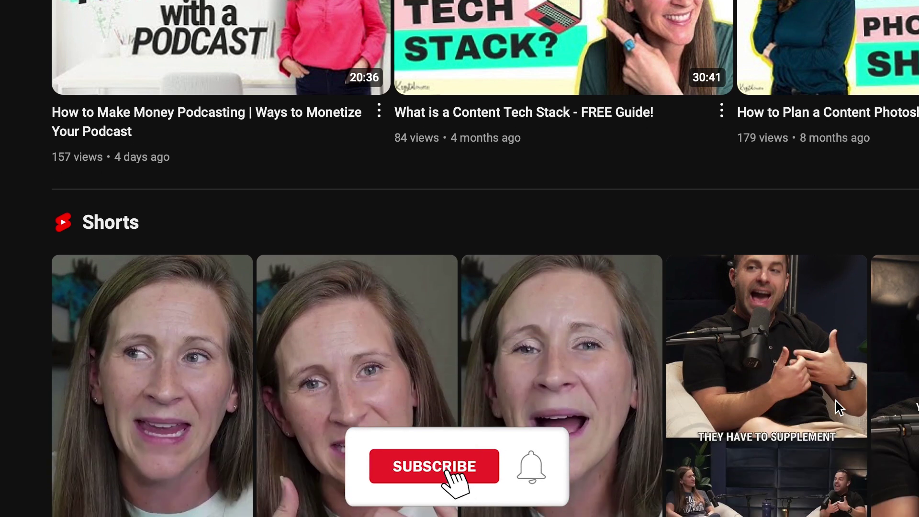
{"action": "scroll", "coordinate": [837, 405], "scroll_direction": "down", "scroll_amount": 2}
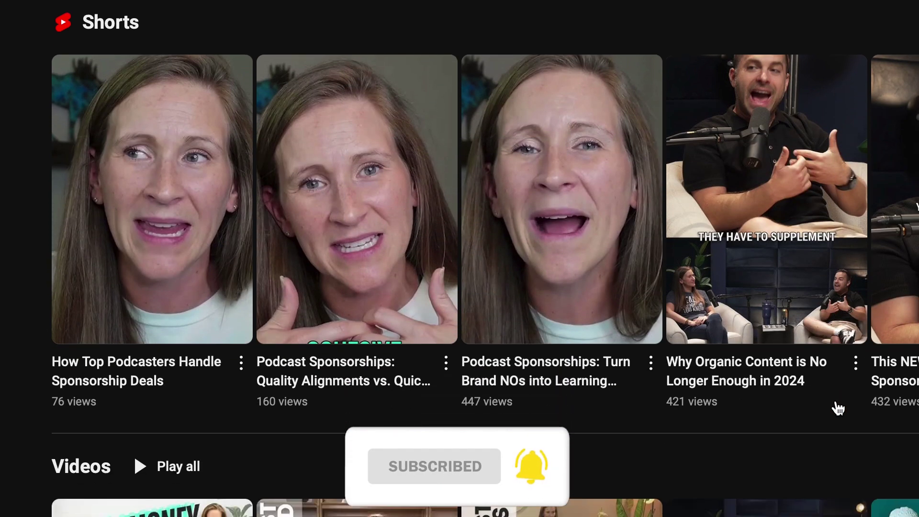
{"action": "scroll", "coordinate": [836, 402], "scroll_direction": "down", "scroll_amount": 2}
{"action": "scroll", "coordinate": [836, 401], "scroll_direction": "down", "scroll_amount": 3}
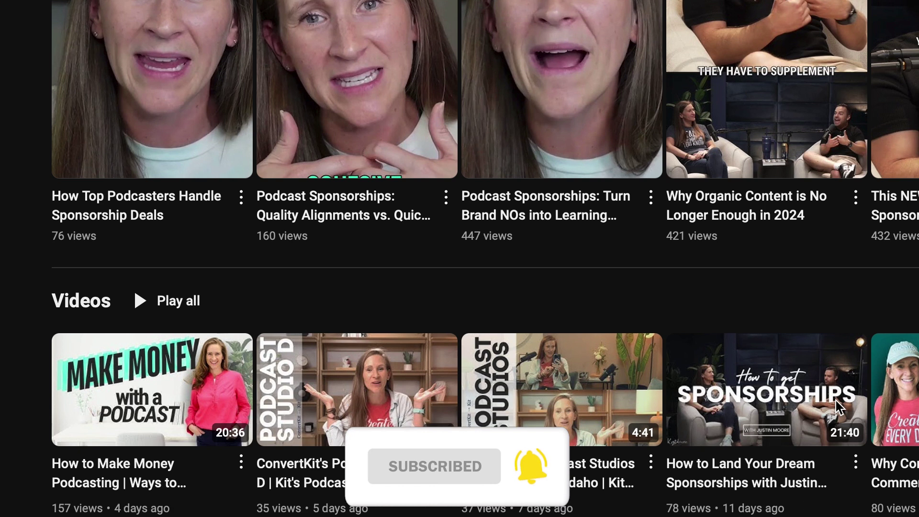
{"action": "scroll", "coordinate": [836, 402], "scroll_direction": "down", "scroll_amount": 4}
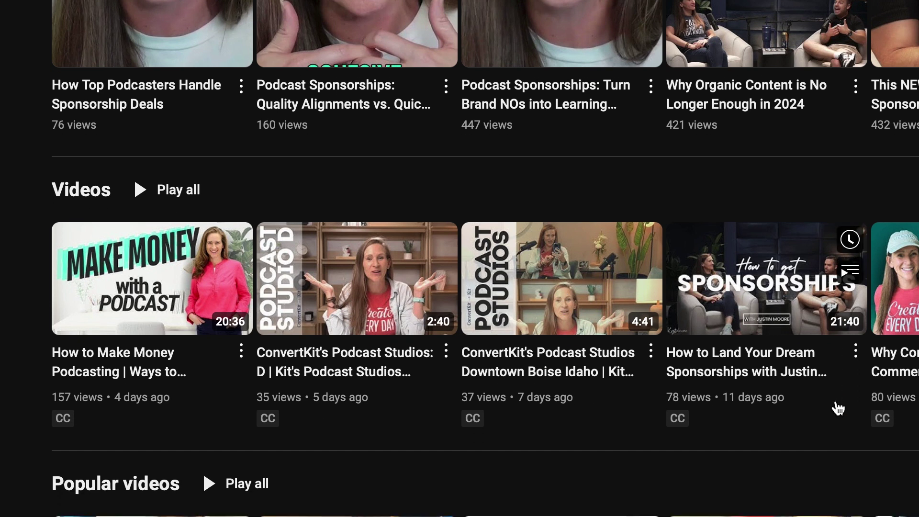
{"action": "scroll", "coordinate": [838, 408], "scroll_direction": "down", "scroll_amount": 1}
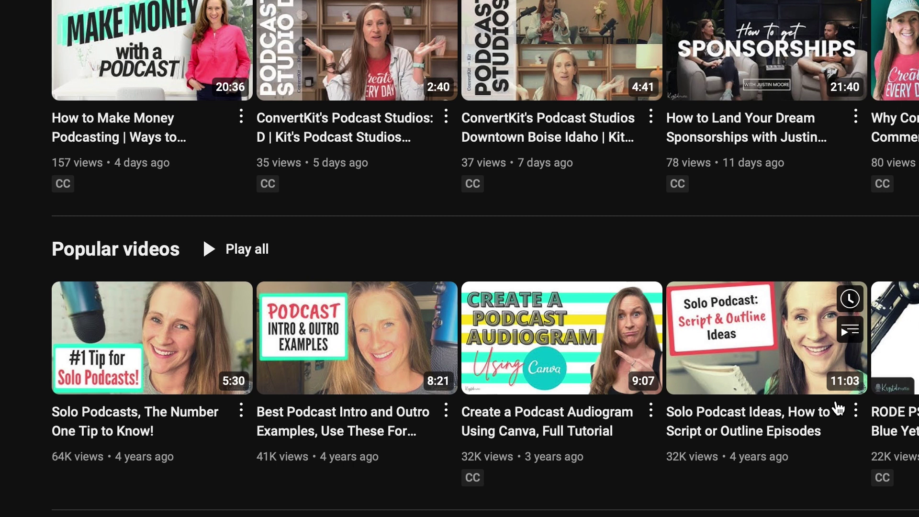
{"action": "scroll", "coordinate": [838, 408], "scroll_direction": "down", "scroll_amount": 4}
{"action": "scroll", "coordinate": [838, 408], "scroll_direction": "down", "scroll_amount": 4}
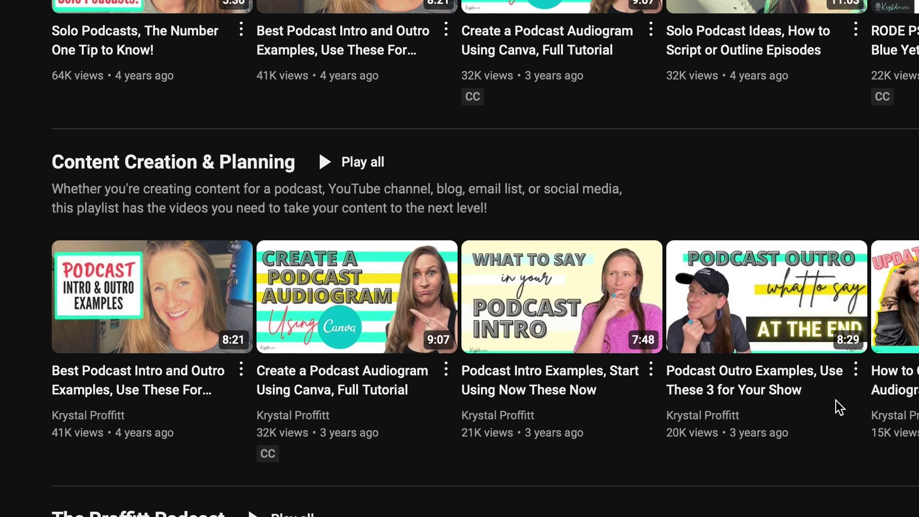